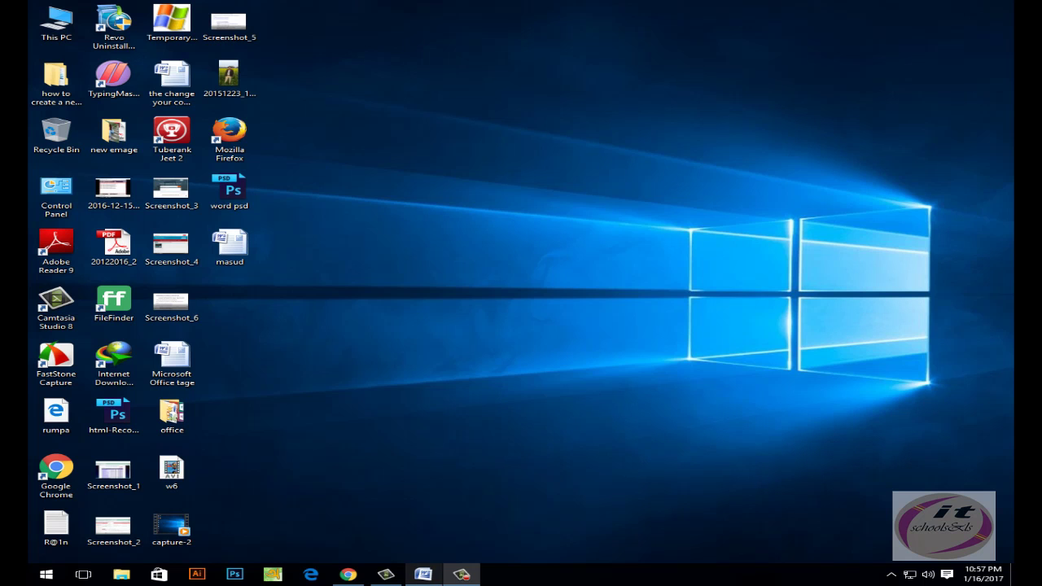
# - Restore the blank Document1 Word window from the taskbar
pyautogui.click(423, 574)
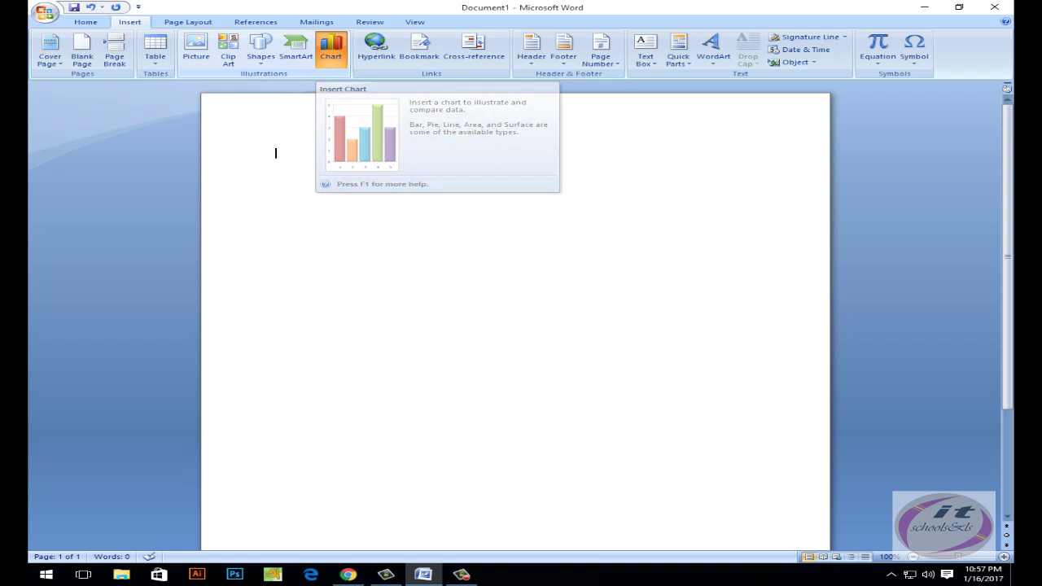
# - Compare the Column, Line, Pie, Bar and Area chart types in the chart gallery
pyautogui.click(331, 48)
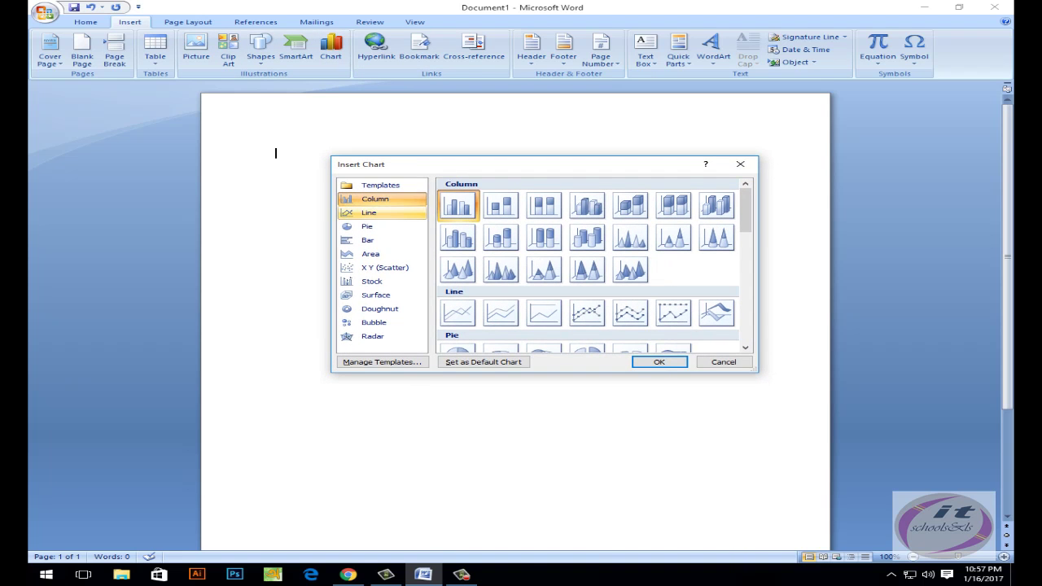
pyautogui.click(369, 212)
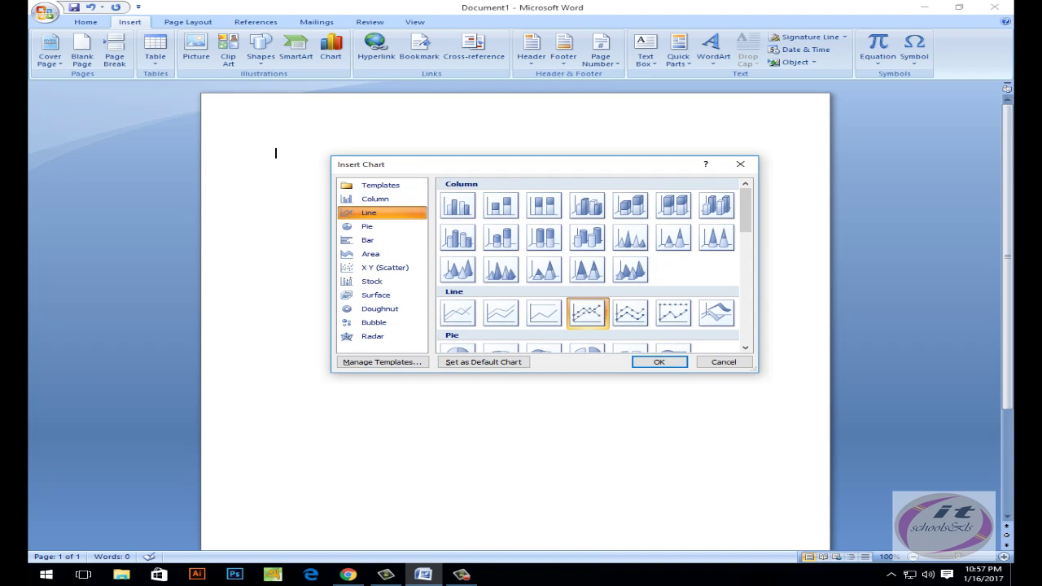
pyautogui.click(367, 226)
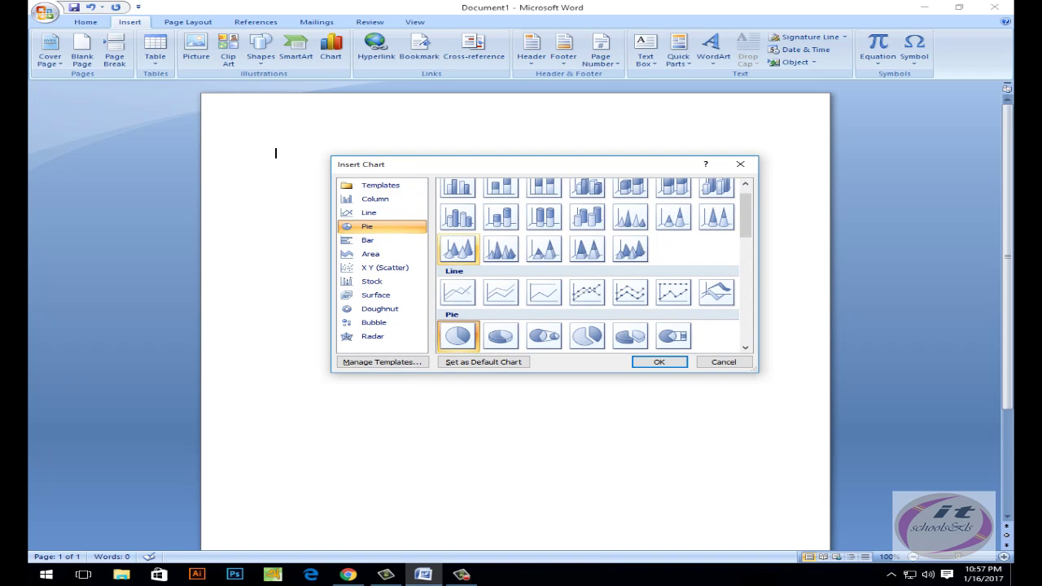
pyautogui.click(367, 240)
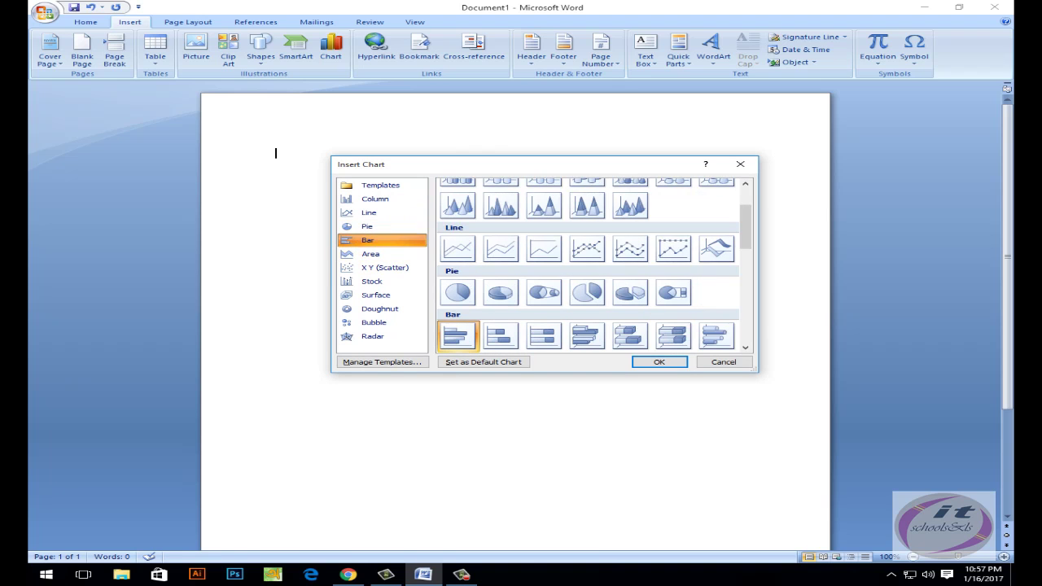
pyautogui.click(371, 254)
pyautogui.click(367, 227)
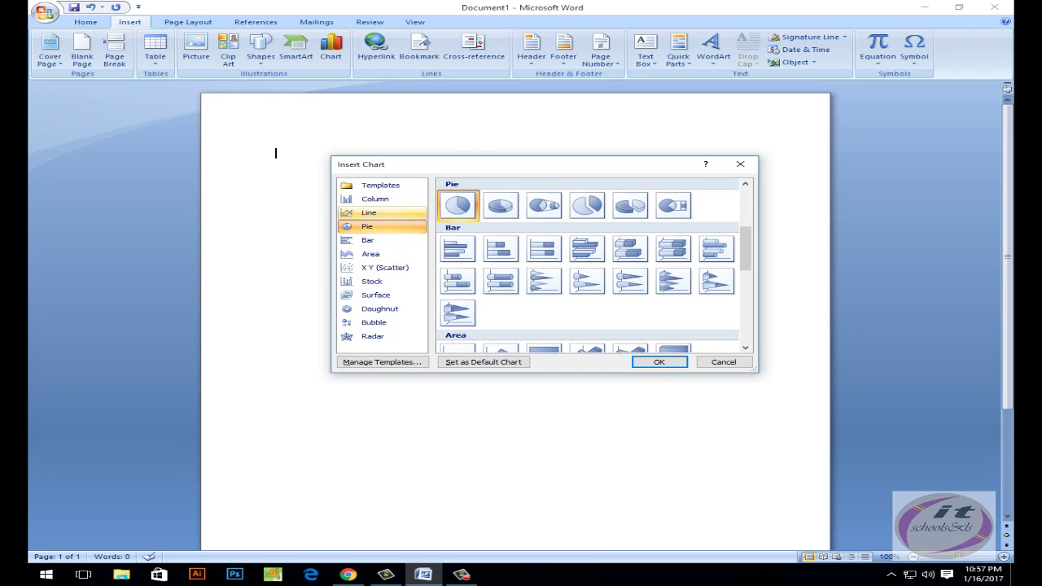
pyautogui.click(369, 212)
pyautogui.click(375, 199)
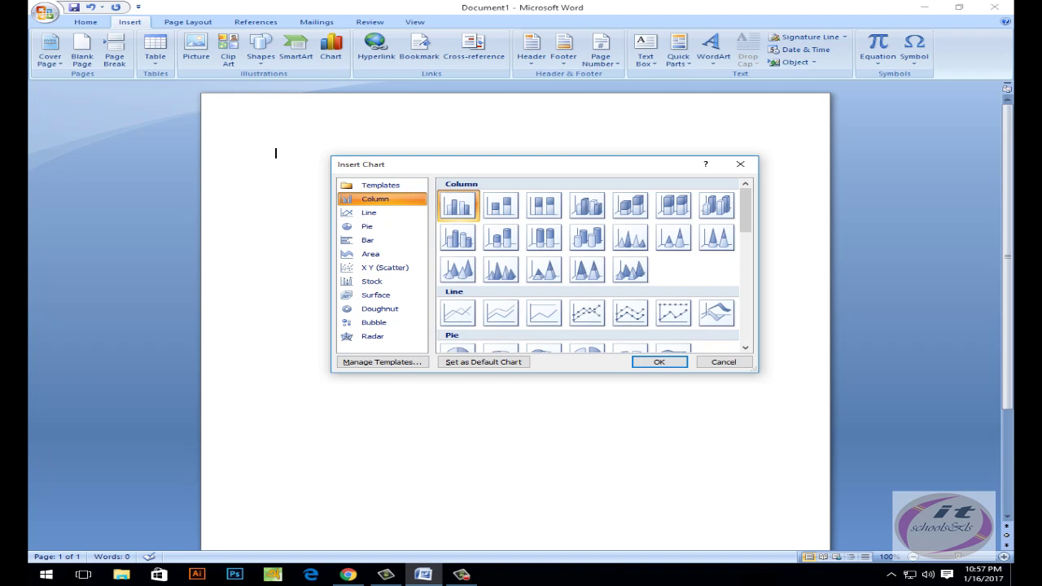
# - Insert the second Bar style, a stacked bar chart, into the document
pyautogui.click(588, 313)
pyautogui.click(368, 226)
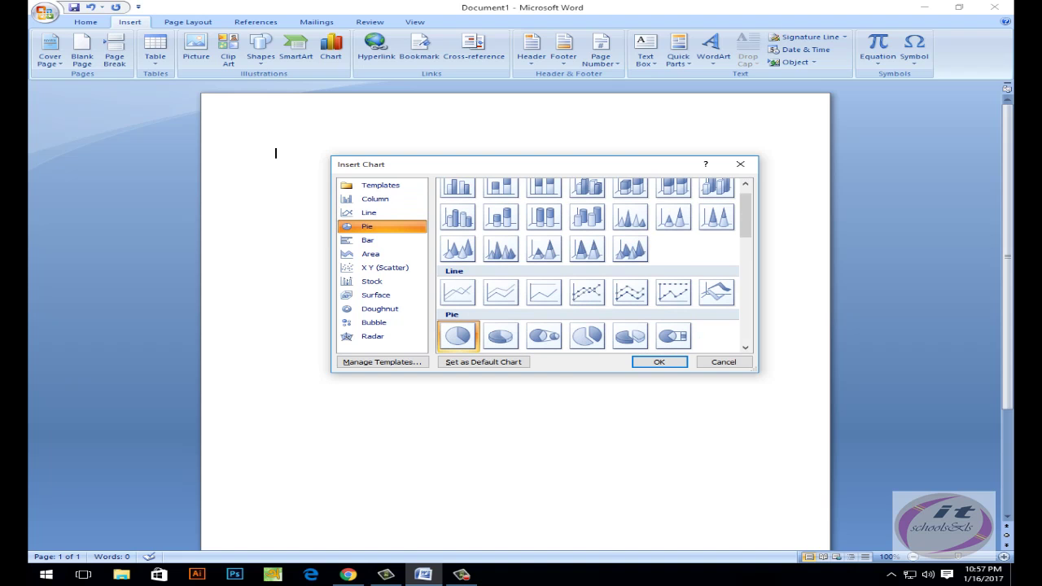
pyautogui.click(368, 240)
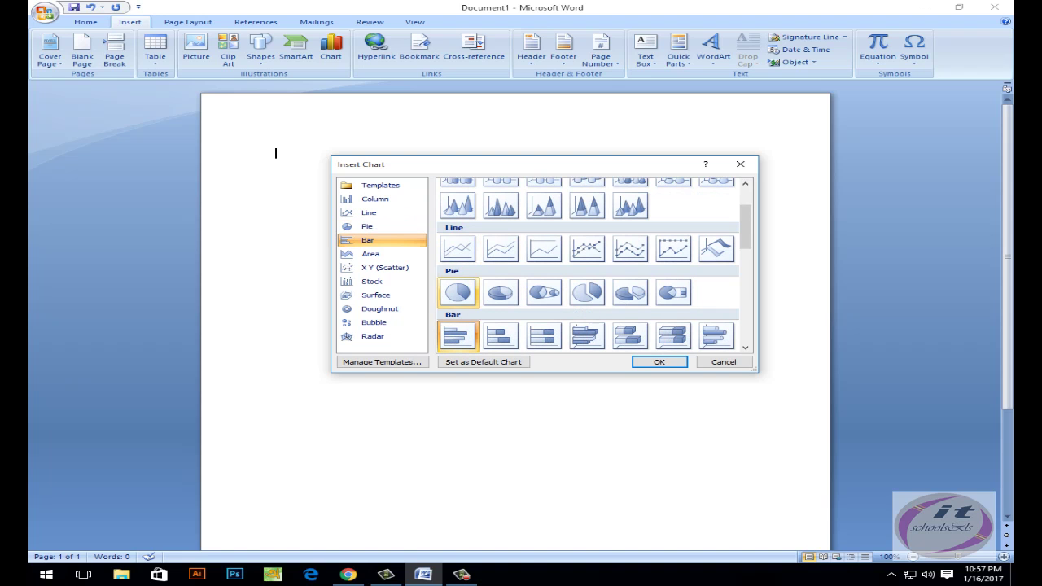
pyautogui.click(501, 205)
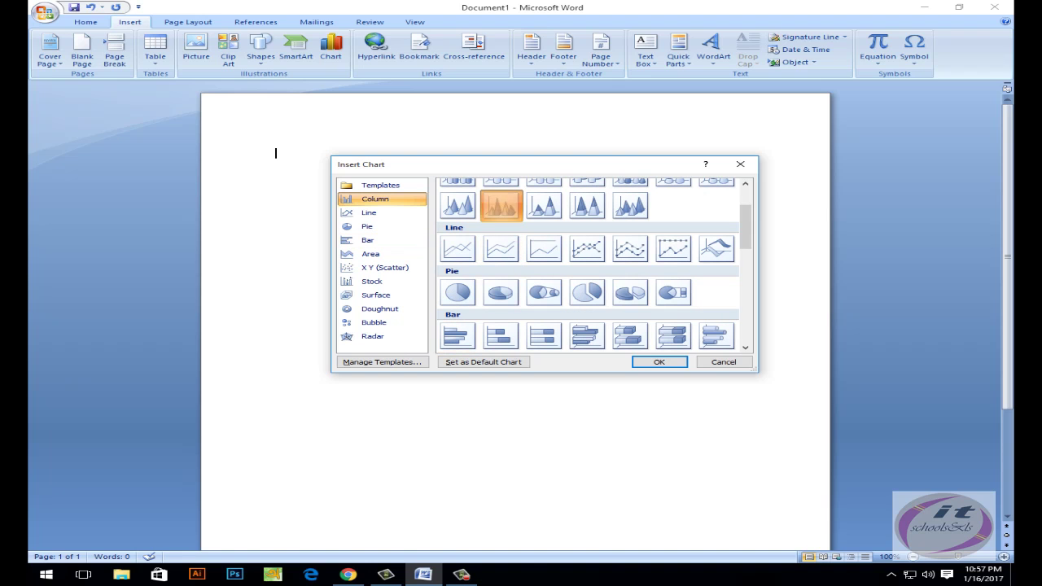
pyautogui.click(501, 335)
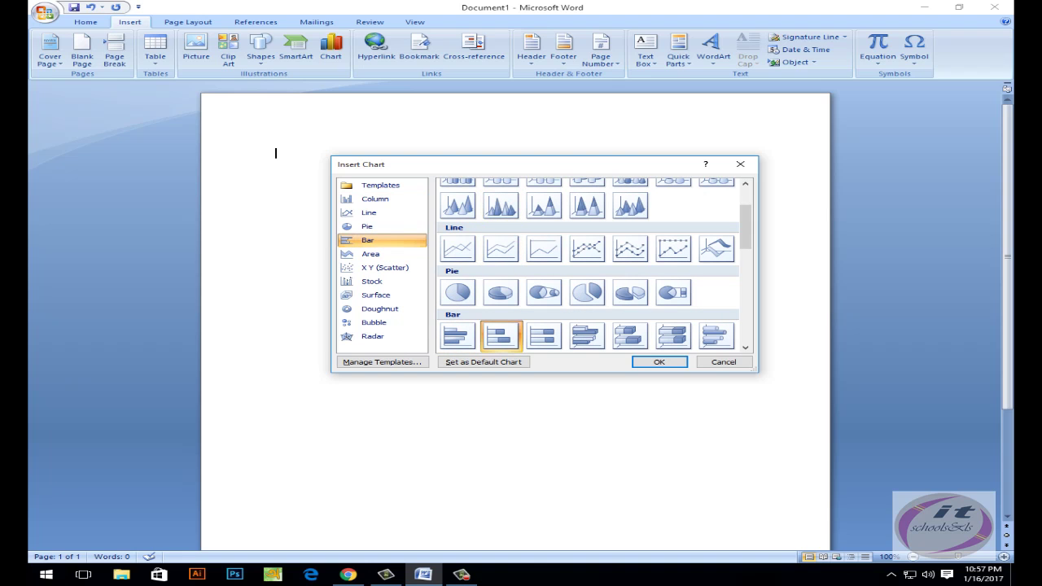
pyautogui.click(659, 362)
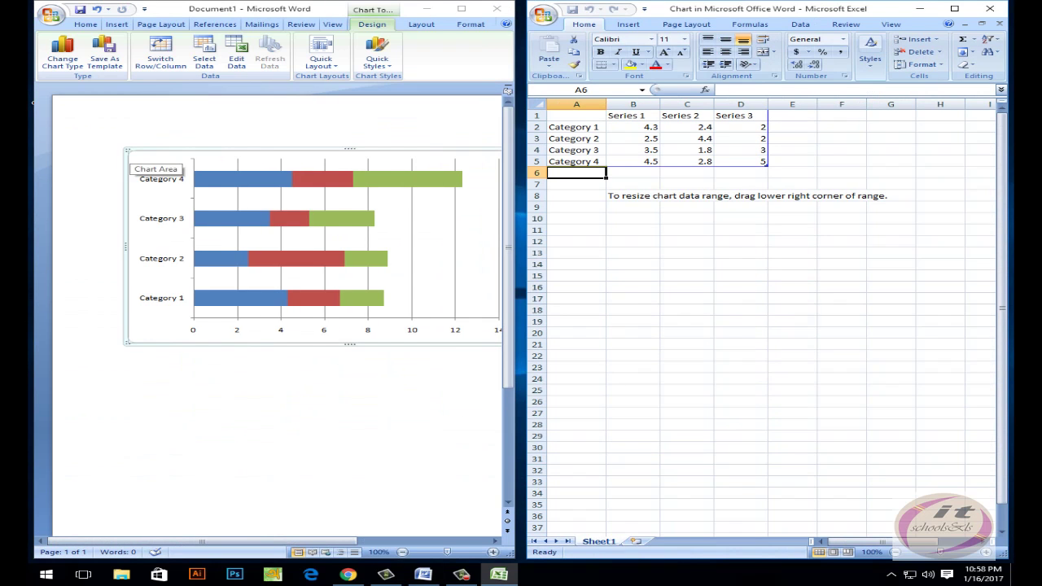
# - Enlarge the bar chart and widen the Word window until the Series 1–3 legend shows
pyautogui.click(131, 171)
pyautogui.moveTo(126, 150); pyautogui.dragTo(84, 134)
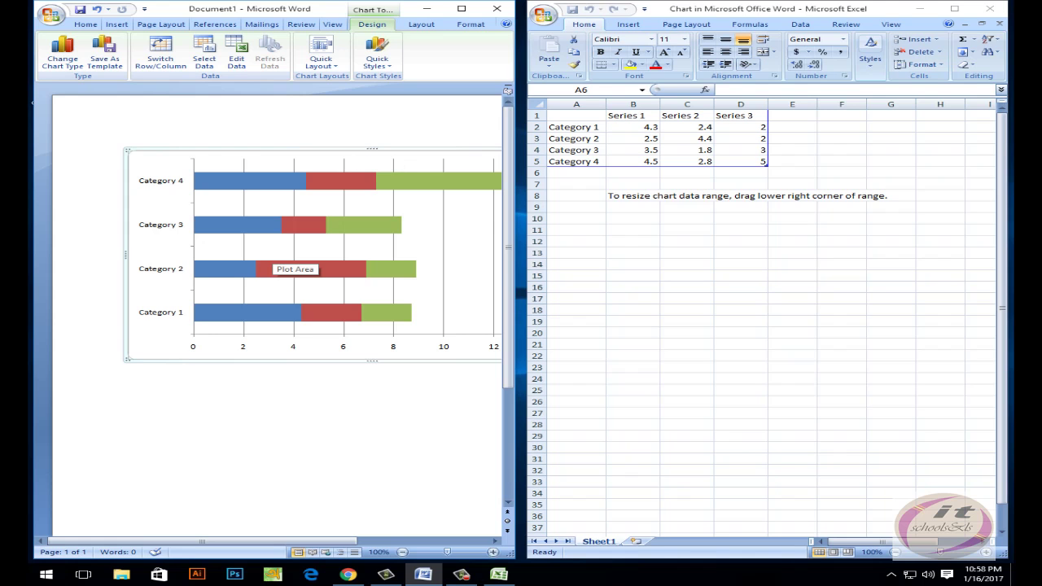
pyautogui.moveTo(515, 325); pyautogui.dragTo(545, 326)
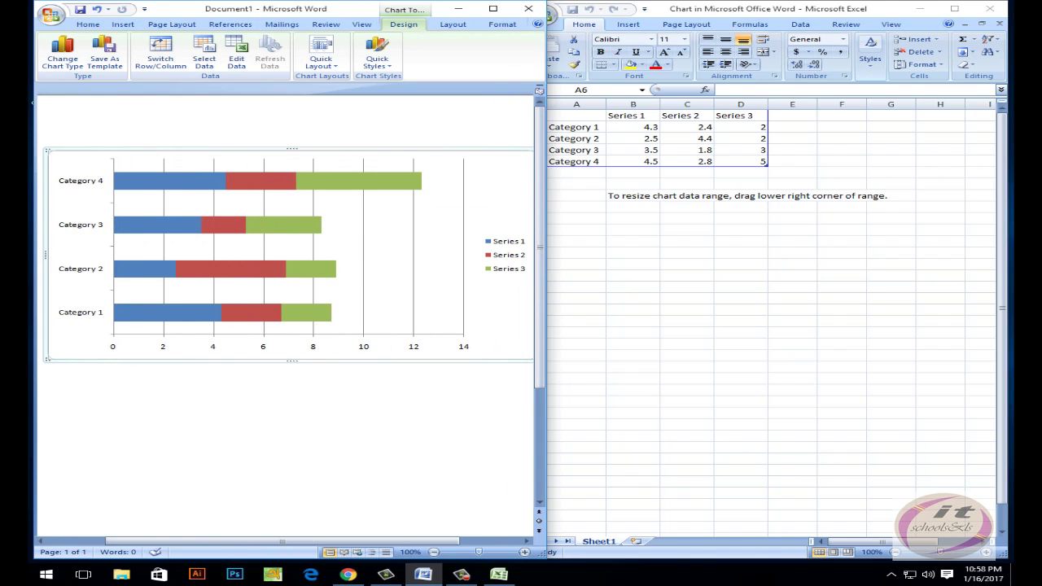
# - Select the Series 1 and 2 legend entries, then move to the Excel category labels
pyautogui.click(492, 254)
pyautogui.click(493, 254)
pyautogui.click(497, 241)
pyautogui.click(505, 254)
pyautogui.click(498, 574)
pyautogui.click(574, 127)
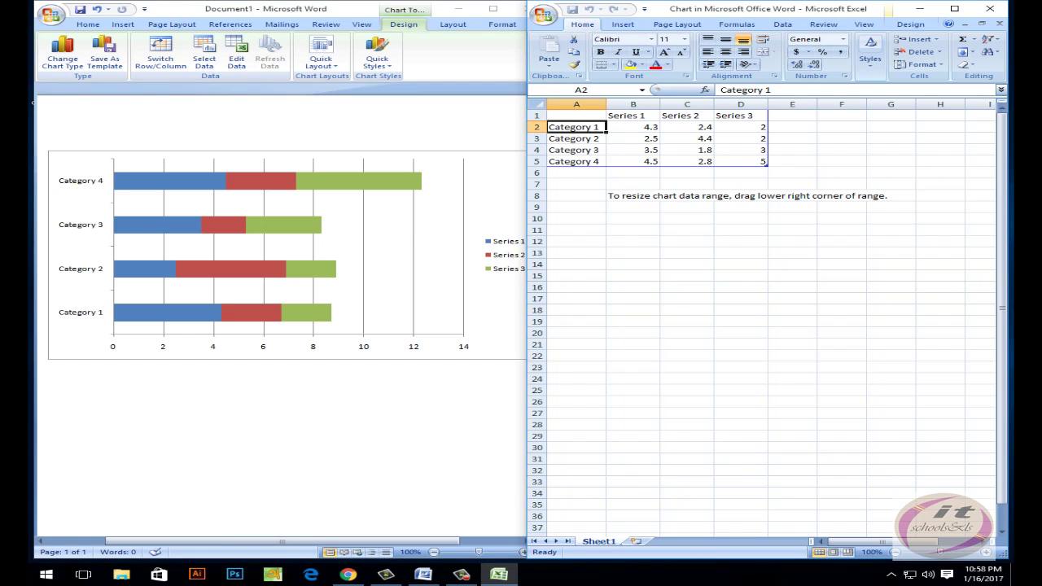
pyautogui.press('Down')
pyautogui.press('Down')
pyautogui.click(574, 161)
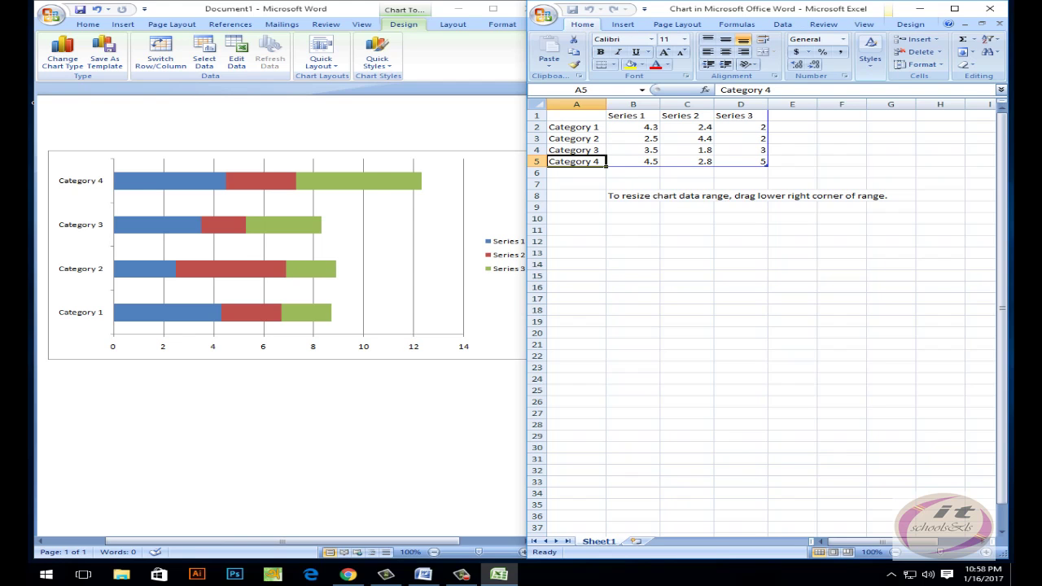
# - Set Category 1's Series 1 value to 5.8 and Series 2 value to 4
pyautogui.click(634, 127)
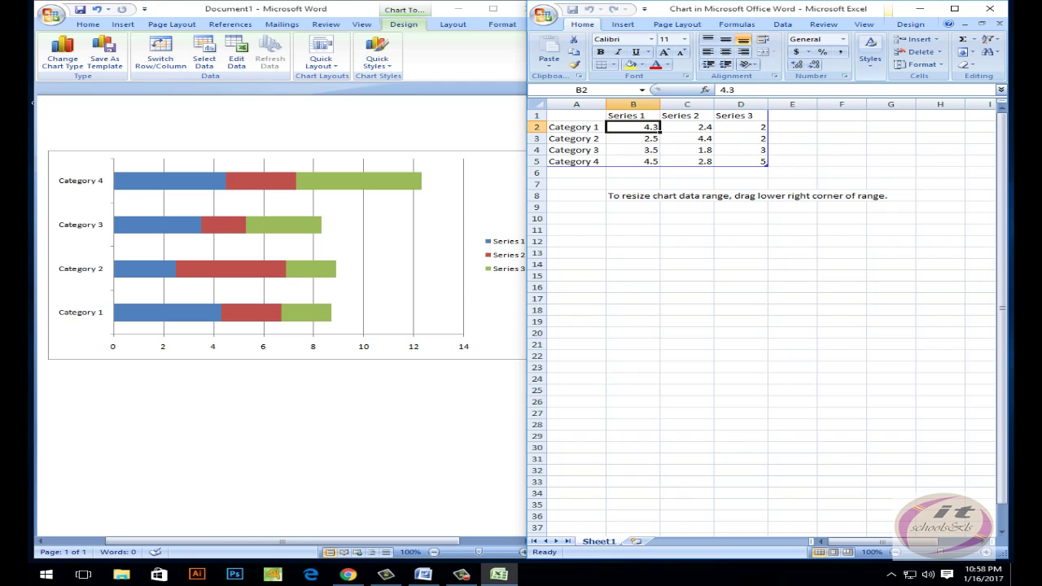
pyautogui.write('5.8')
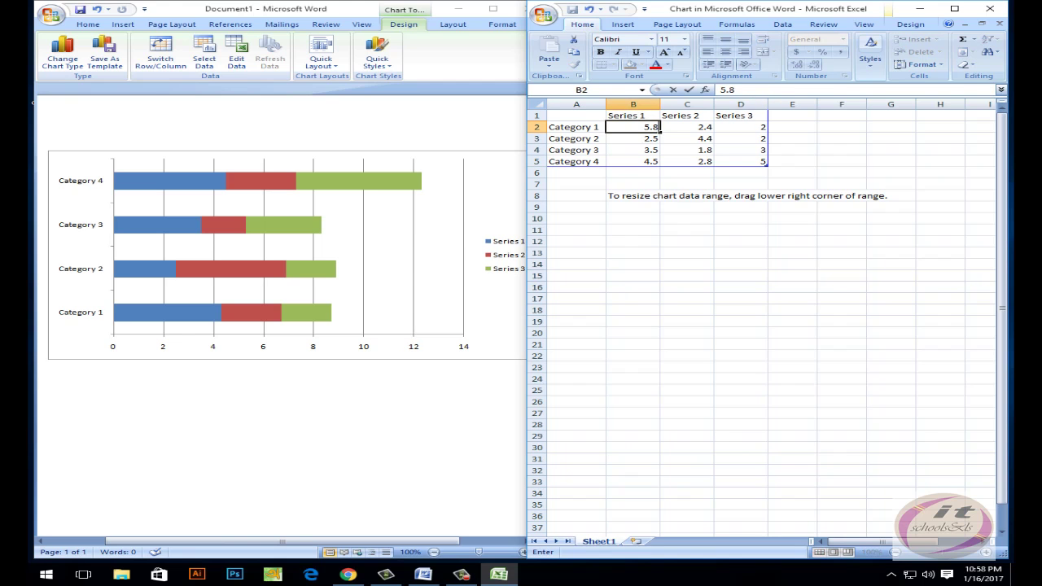
pyautogui.press('Return')
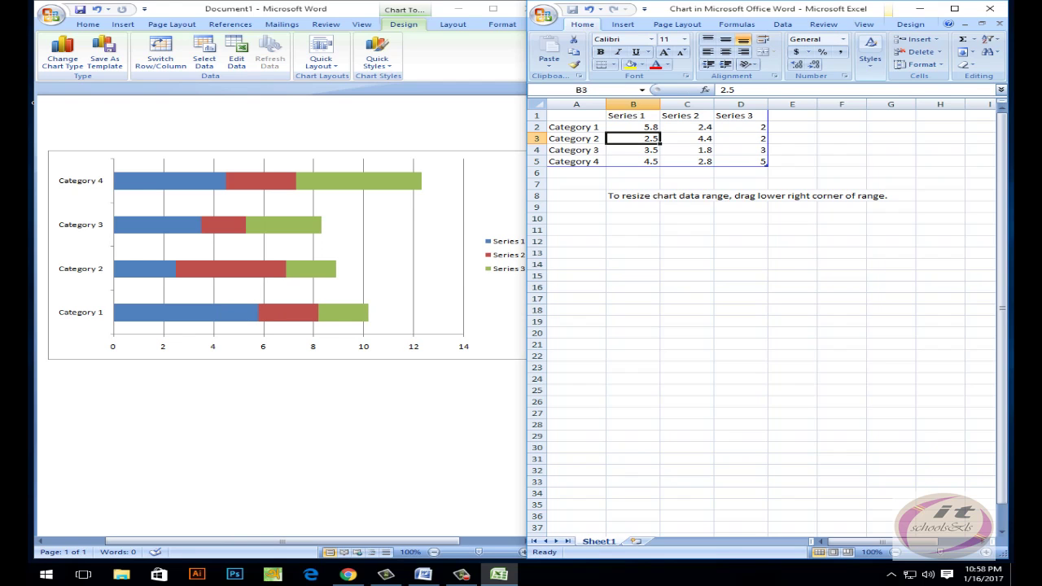
pyautogui.click(634, 127)
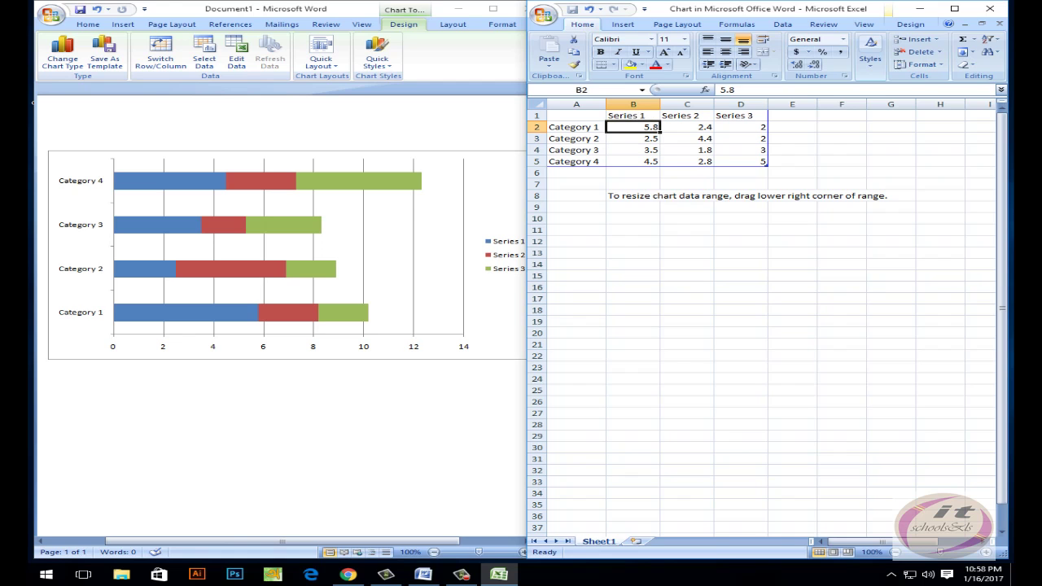
pyautogui.click(687, 127)
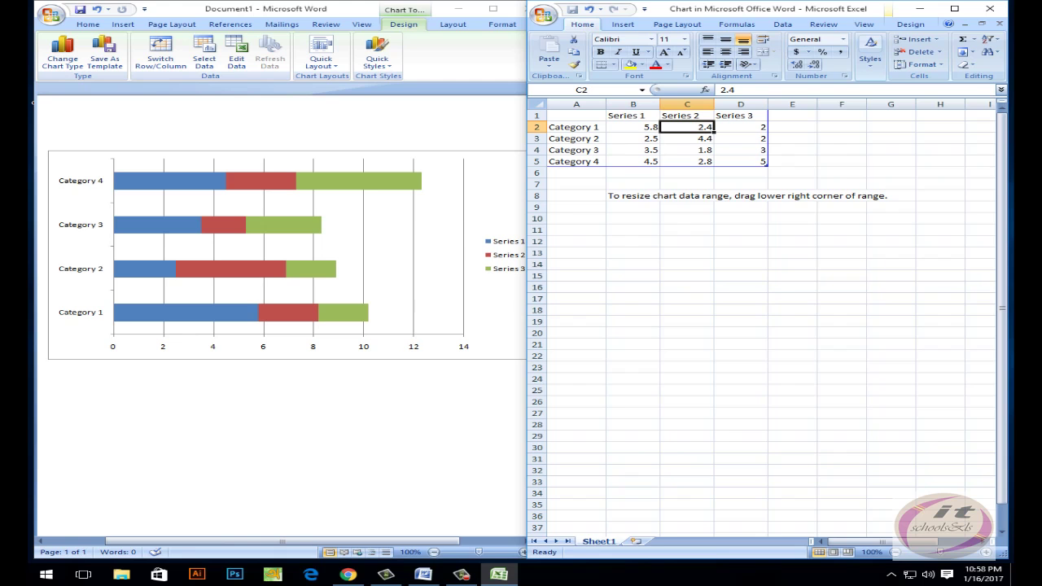
pyautogui.write('4')
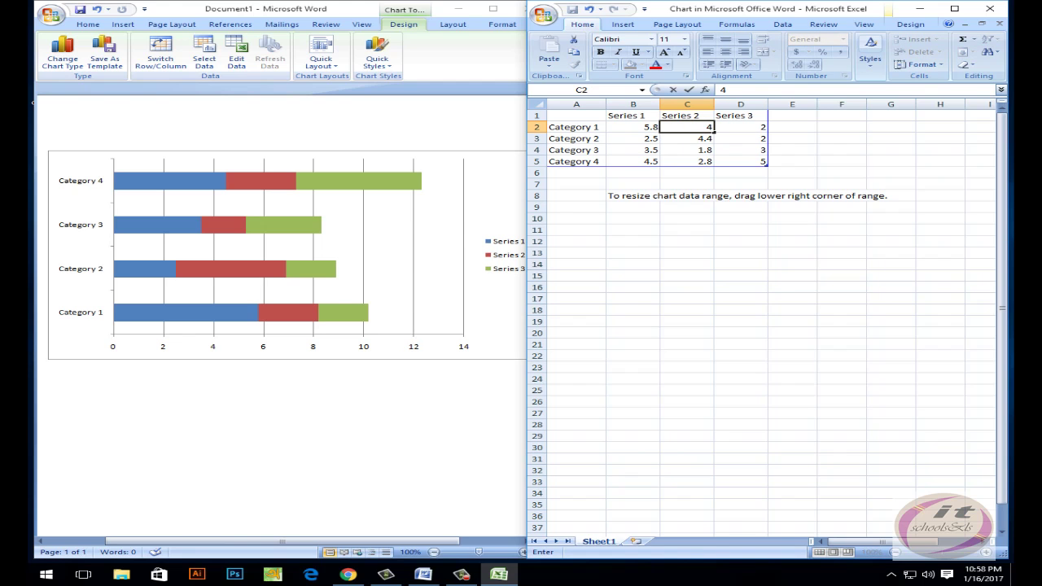
pyautogui.press('Return')
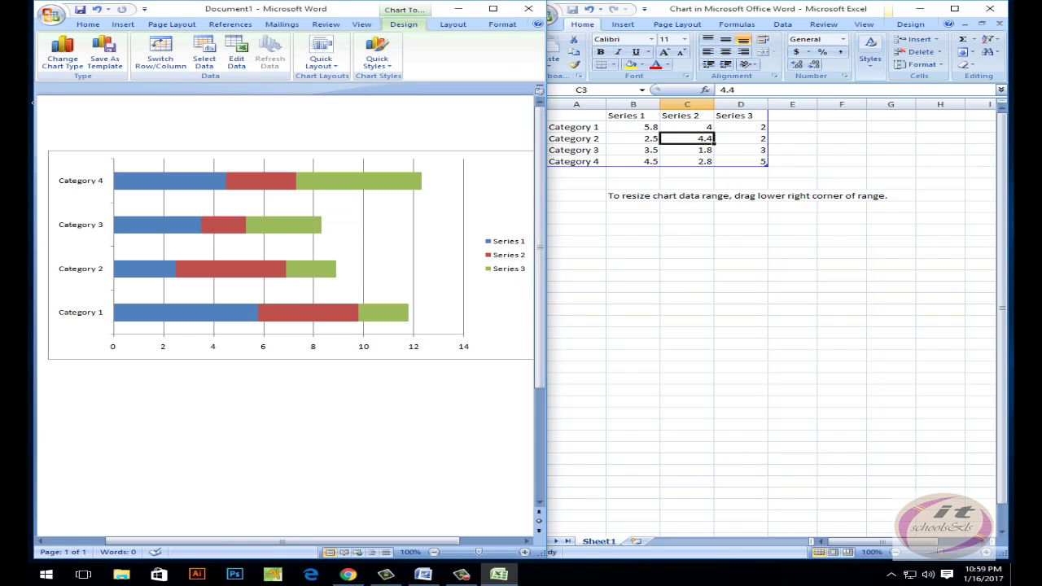
# - Change the chart to the first 3-D surface style and switch to its Excel data window
pyautogui.click(61, 53)
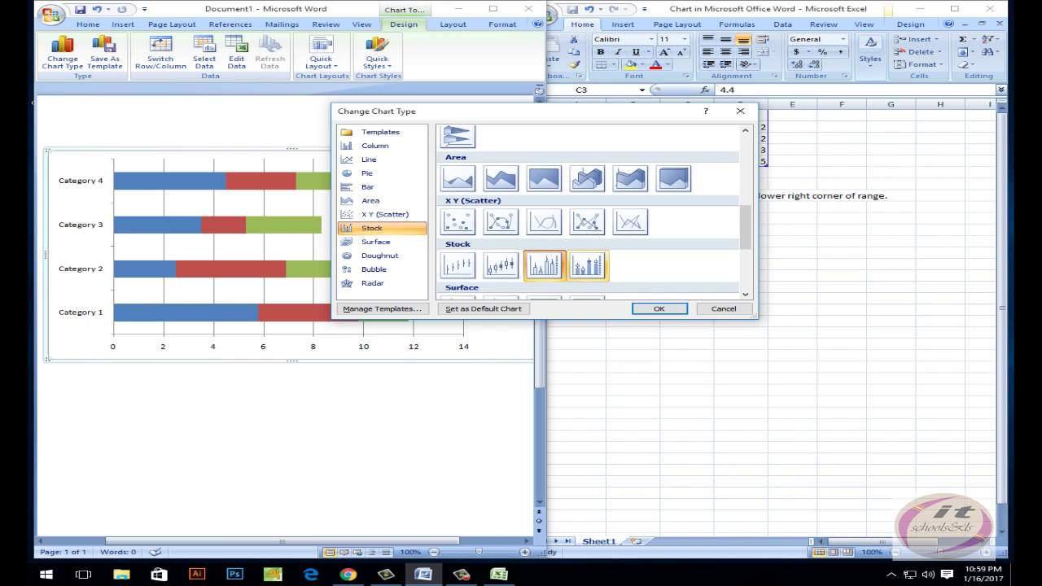
pyautogui.click(375, 242)
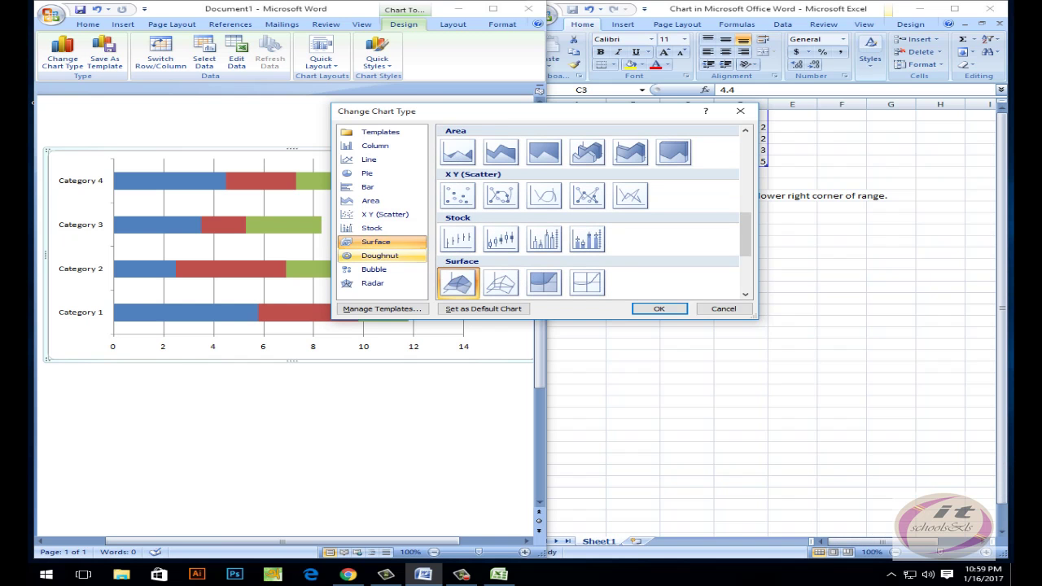
pyautogui.click(380, 255)
pyautogui.click(458, 239)
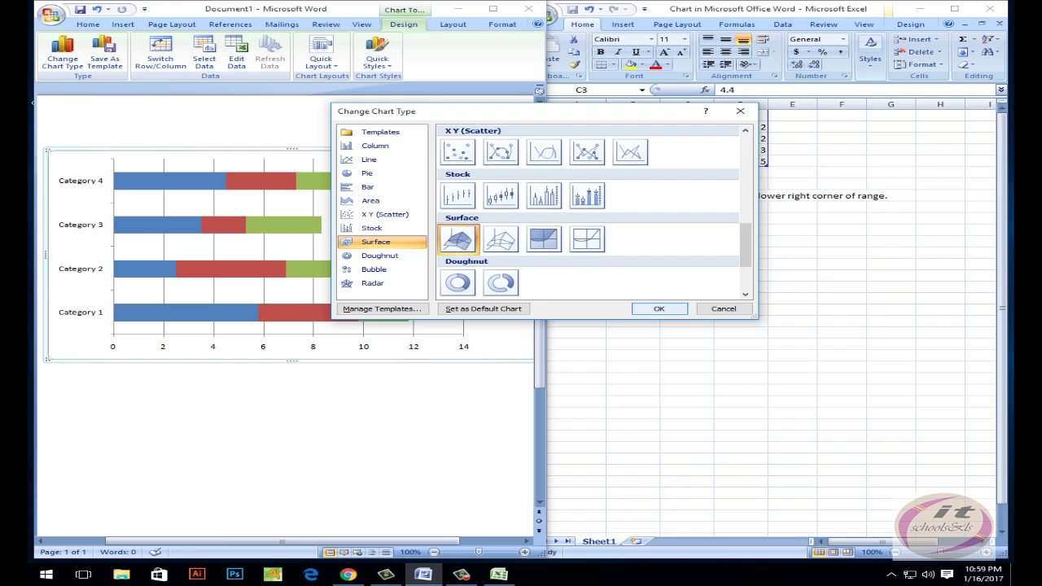
pyautogui.press('Return')
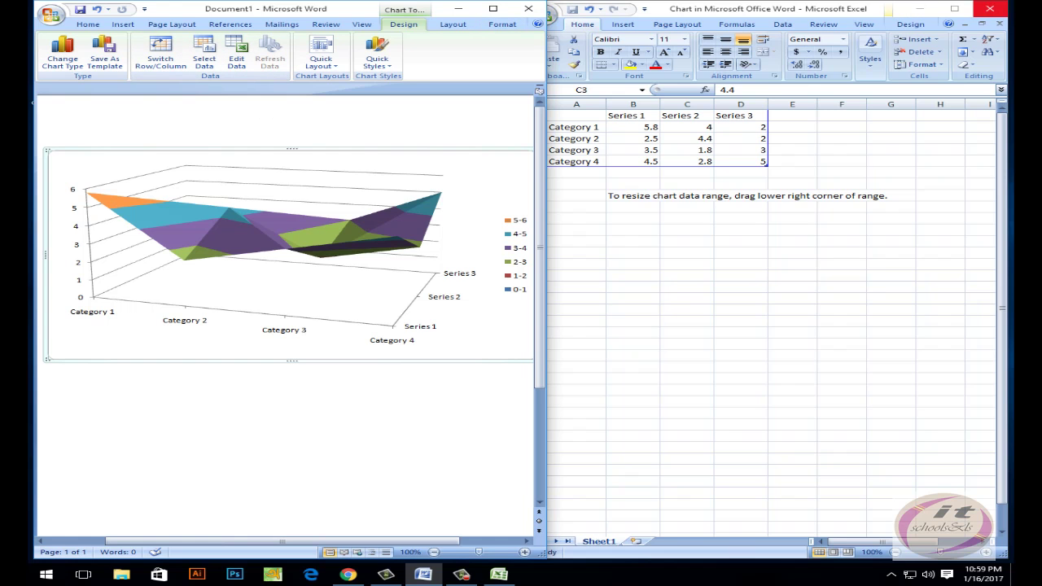
pyautogui.click(990, 8)
# - Close the Excel data, apply a titled chart layout and a blue chart style
pyautogui.click(989, 9)
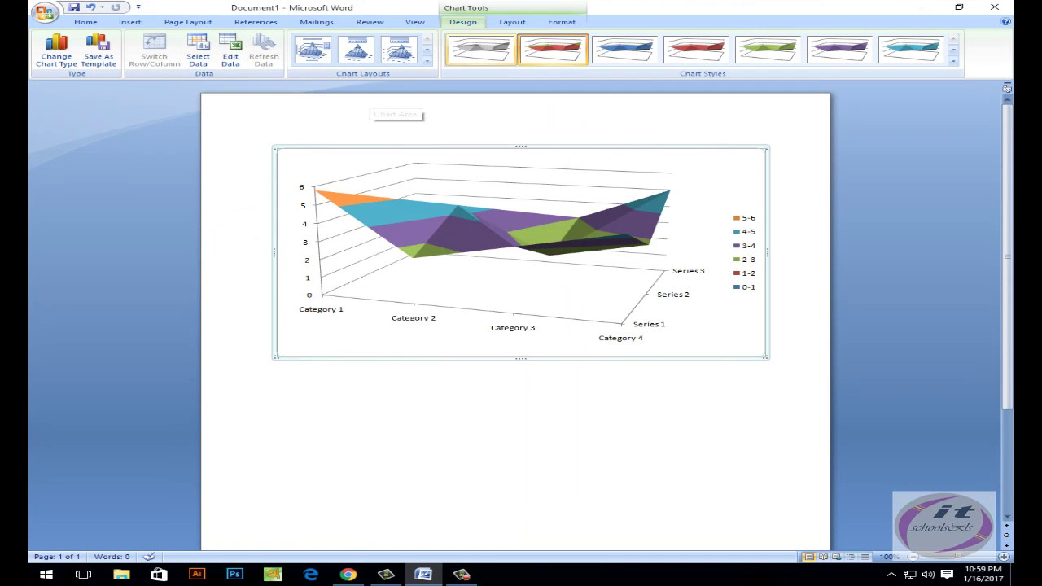
pyautogui.click(427, 61)
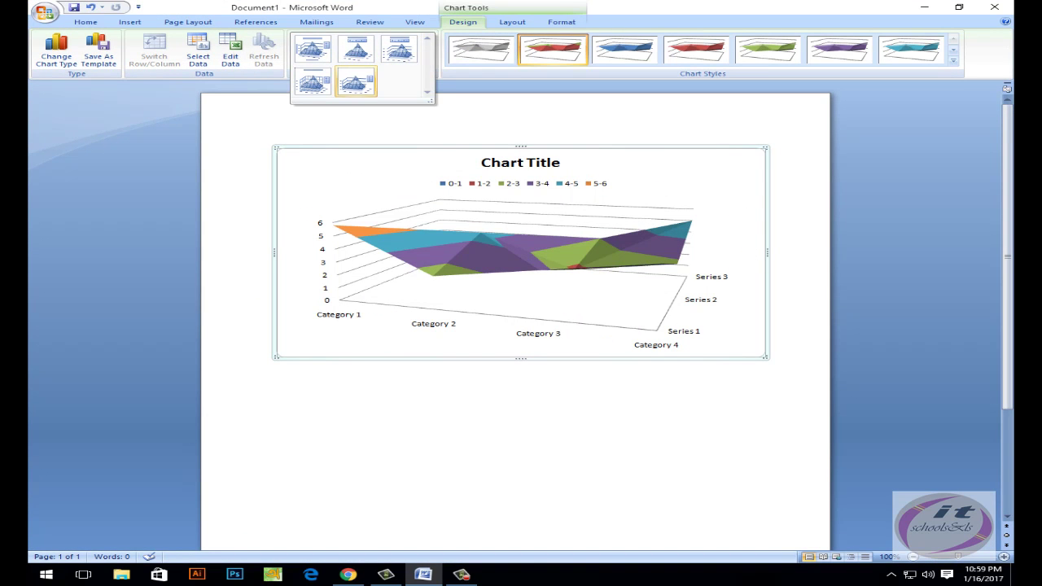
pyautogui.click(356, 84)
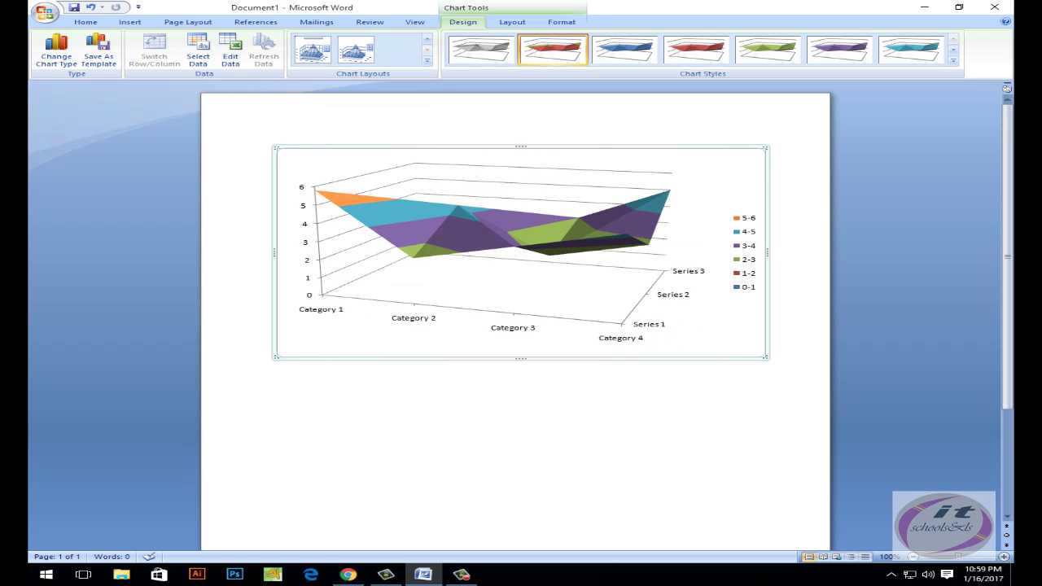
pyautogui.click(953, 60)
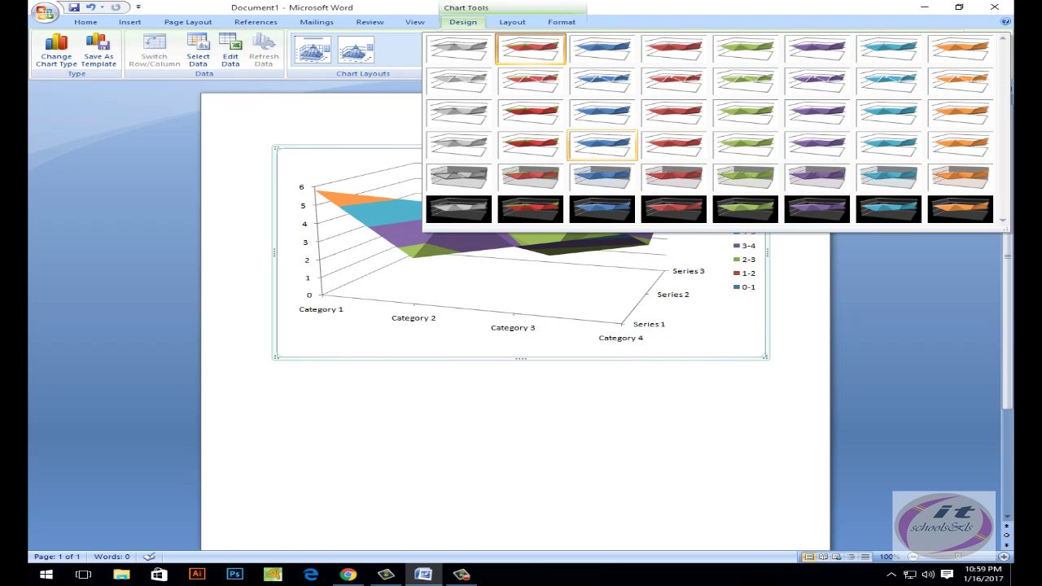
pyautogui.click(602, 145)
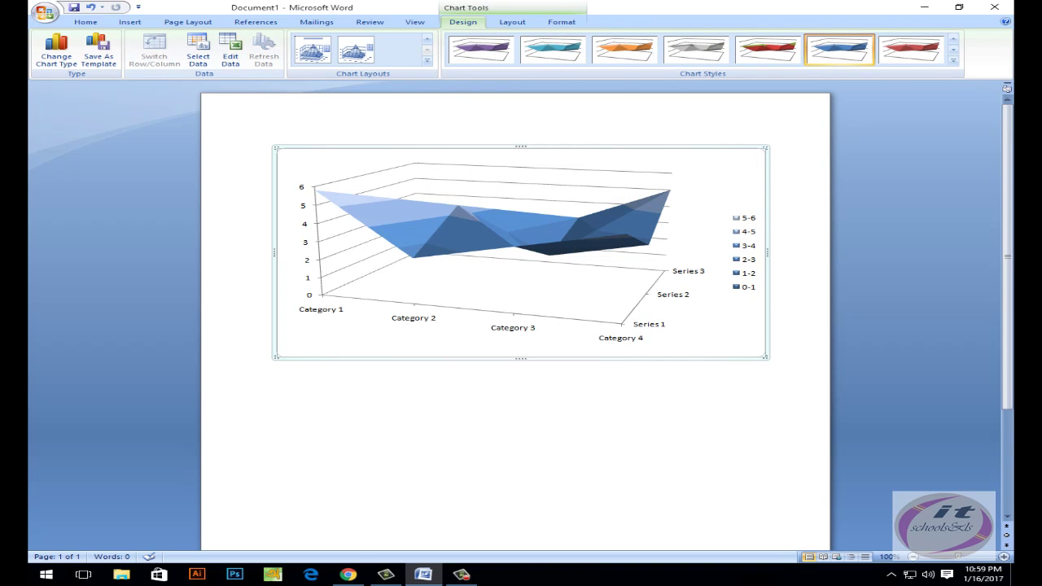
pyautogui.click(130, 22)
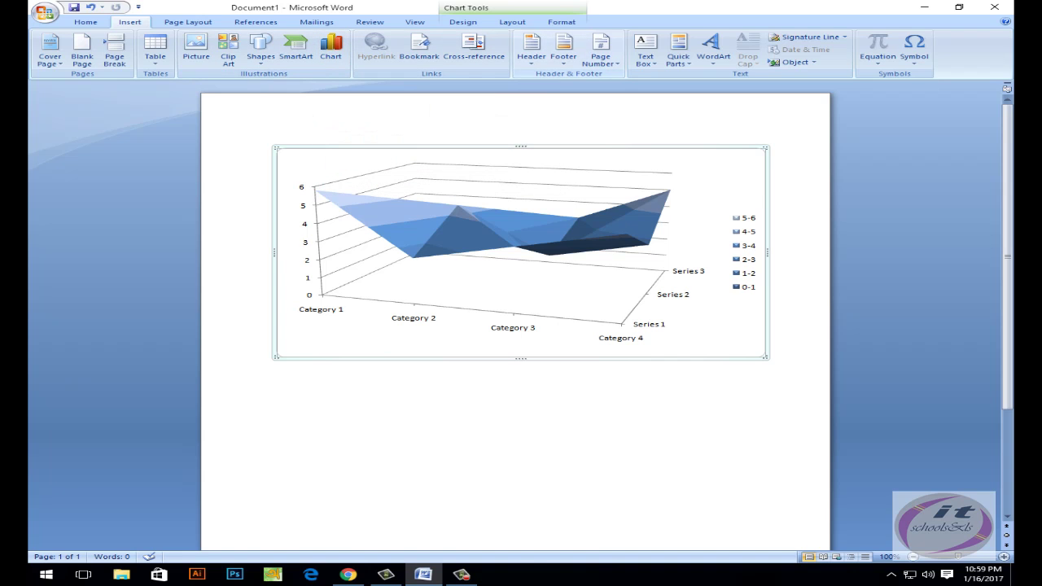
# - Delete the surface chart from the page
pyautogui.click(530, 179)
pyautogui.click(481, 157)
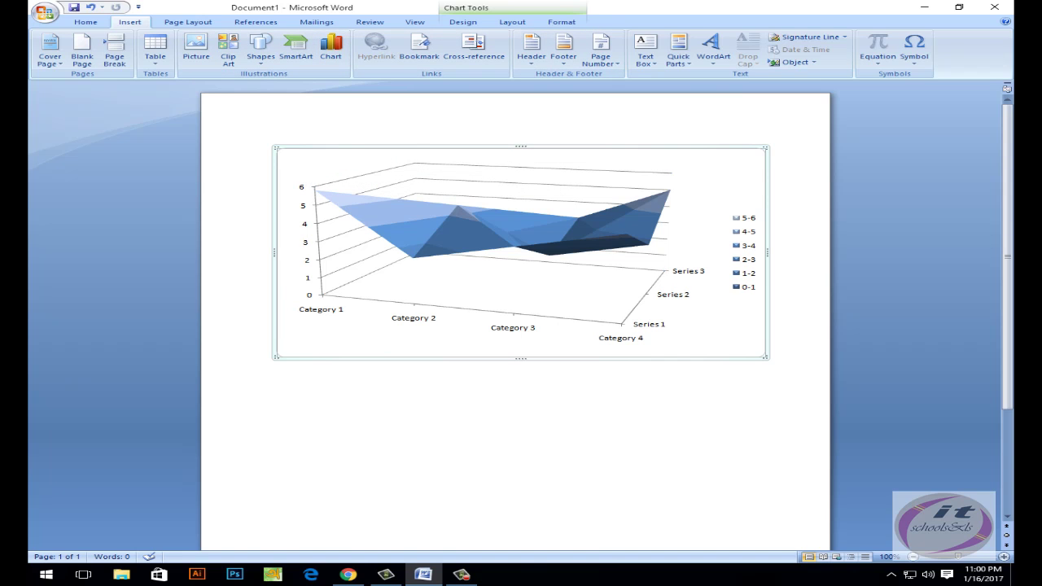
pyautogui.press('Delete')
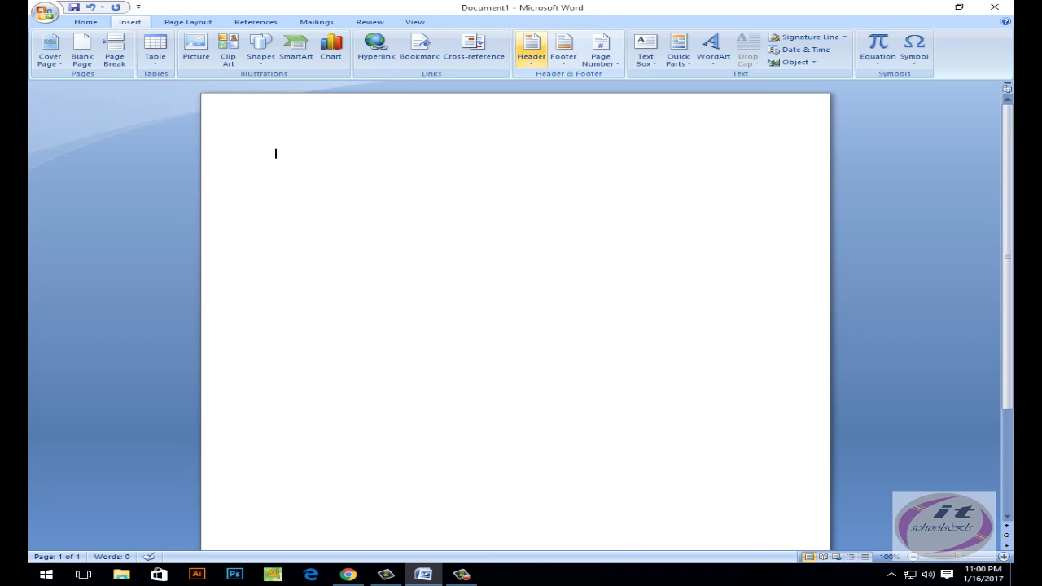
# - Insert the Blank header design with its [Type text] placeholder
pyautogui.click(531, 49)
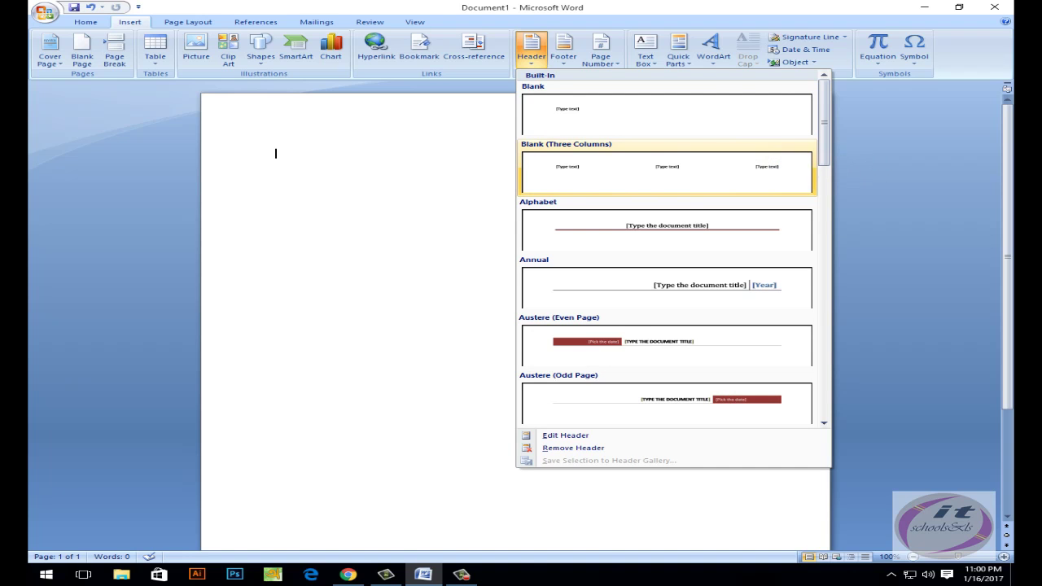
pyautogui.scroll(-1, 673, 247)
pyautogui.scroll(-3, 673, 247)
pyautogui.scroll(-2, 673, 247)
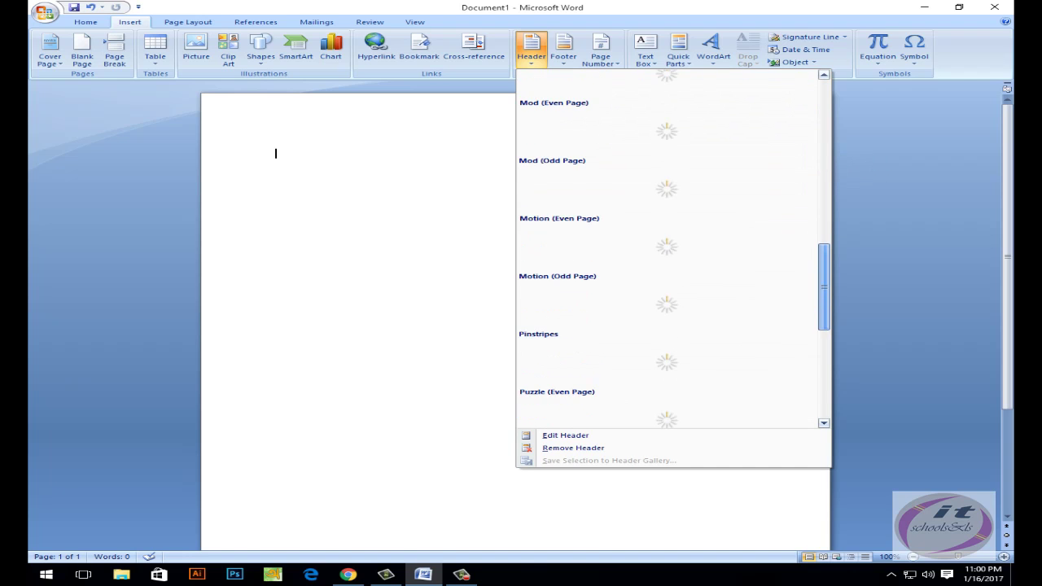
pyautogui.scroll(-3, 673, 246)
pyautogui.scroll(5, 673, 247)
pyautogui.scroll(5, 673, 247)
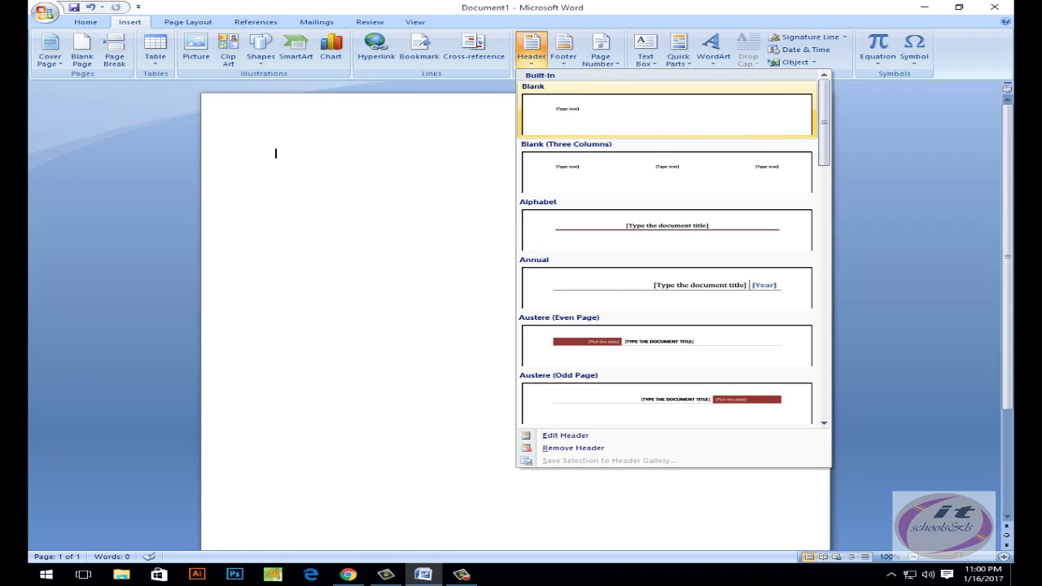
pyautogui.click(580, 114)
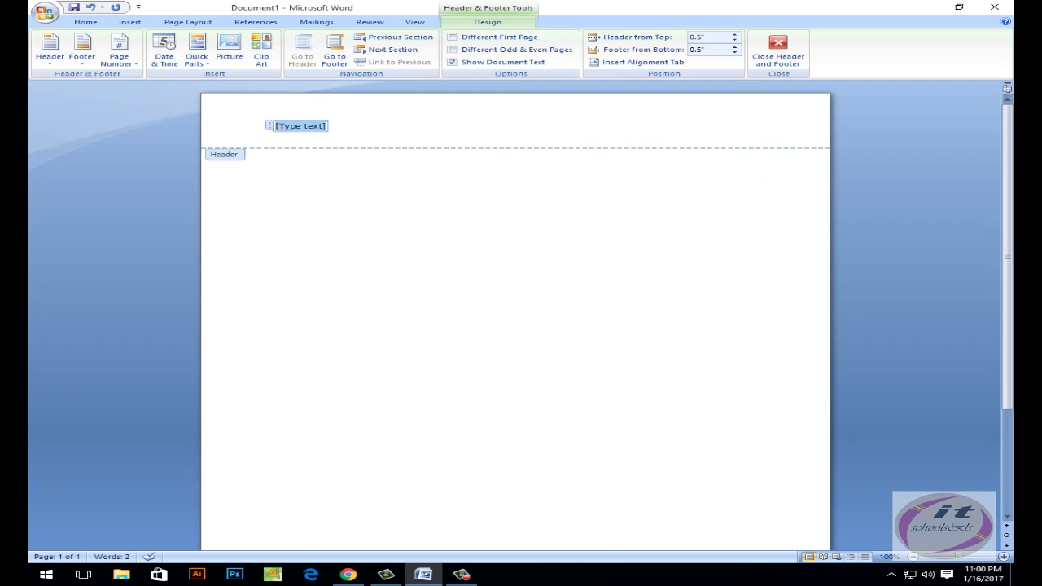
# - Type 'fghfhfghfg' into the header and close header editing
pyautogui.write('fghfhfghf')
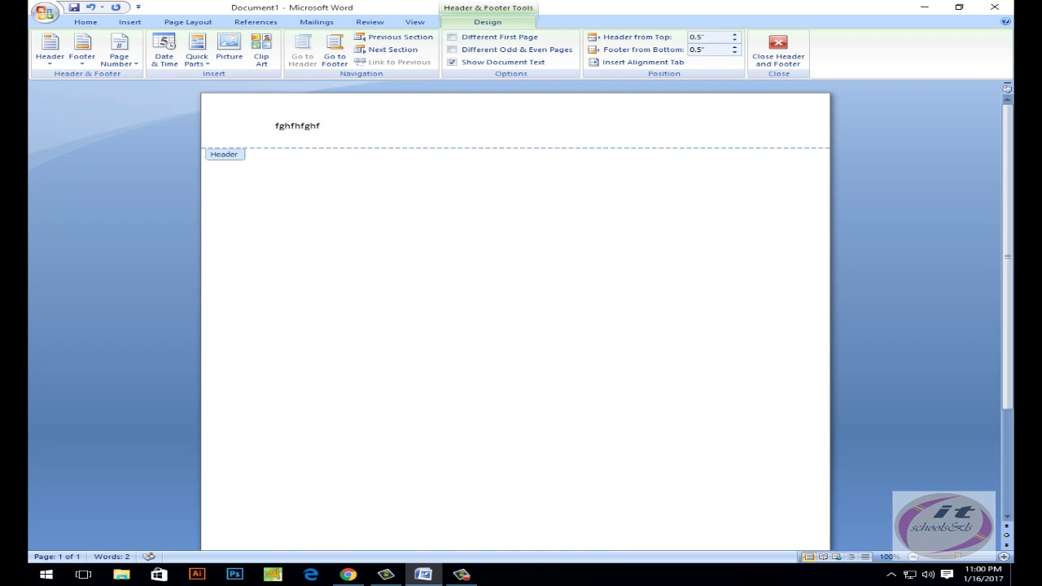
pyautogui.write('g')
pyautogui.doubleClick(299, 126)
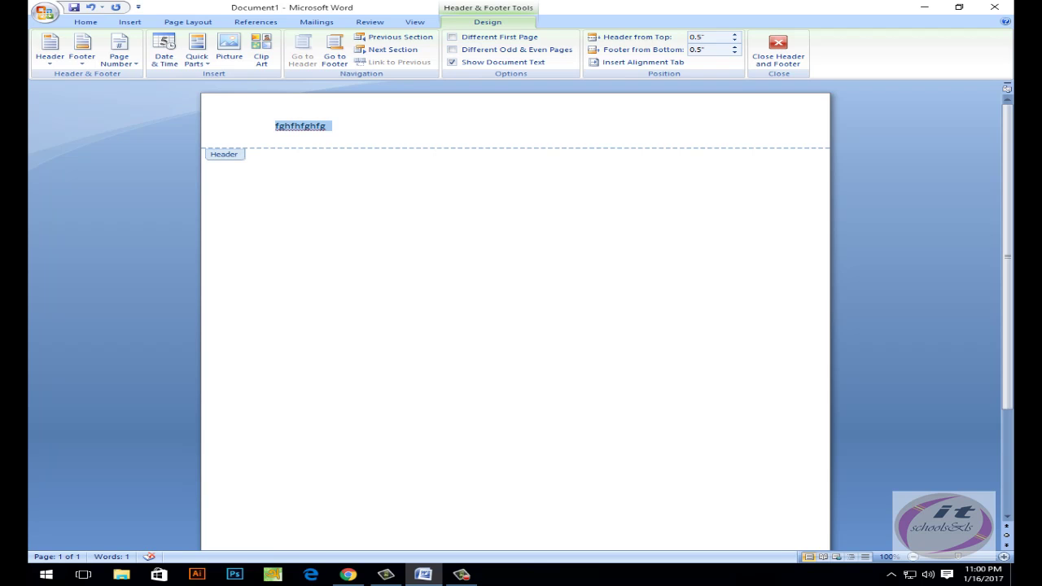
pyautogui.press('Delete')
pyautogui.click(334, 56)
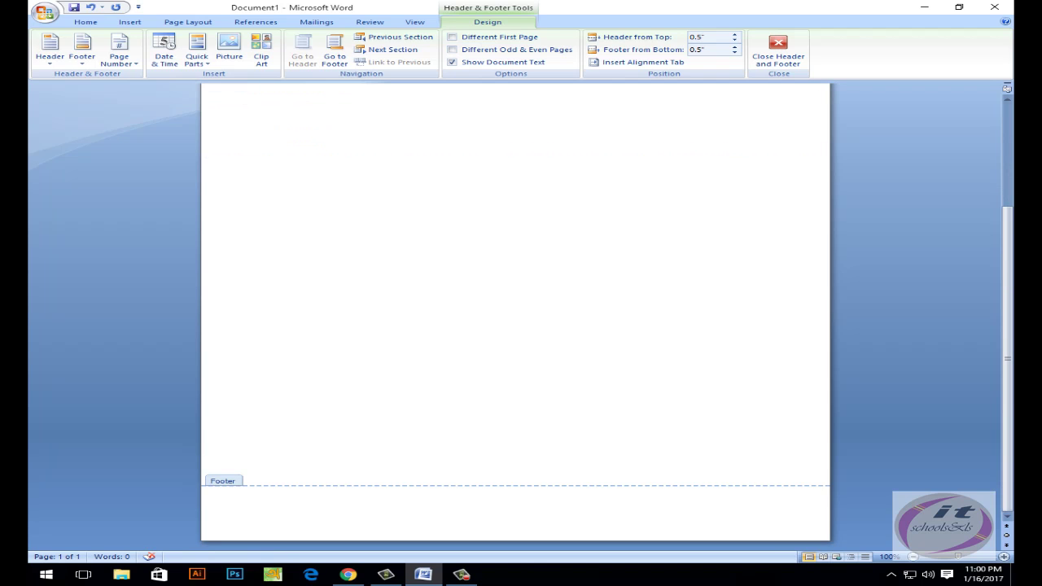
pyautogui.hotkey('ctrl', 'z')
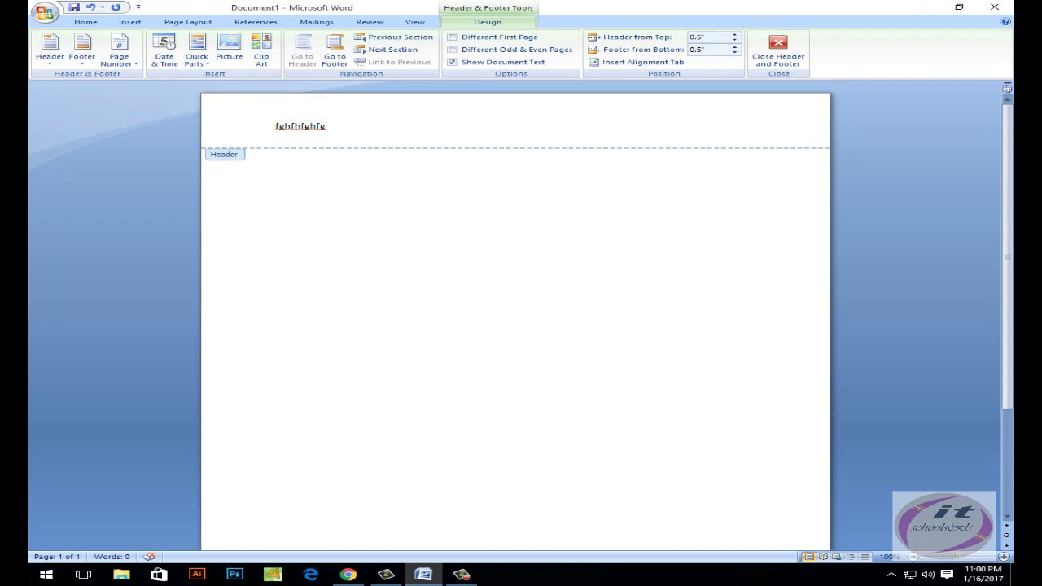
pyautogui.moveTo(330, 126); pyautogui.dragTo(276, 126)
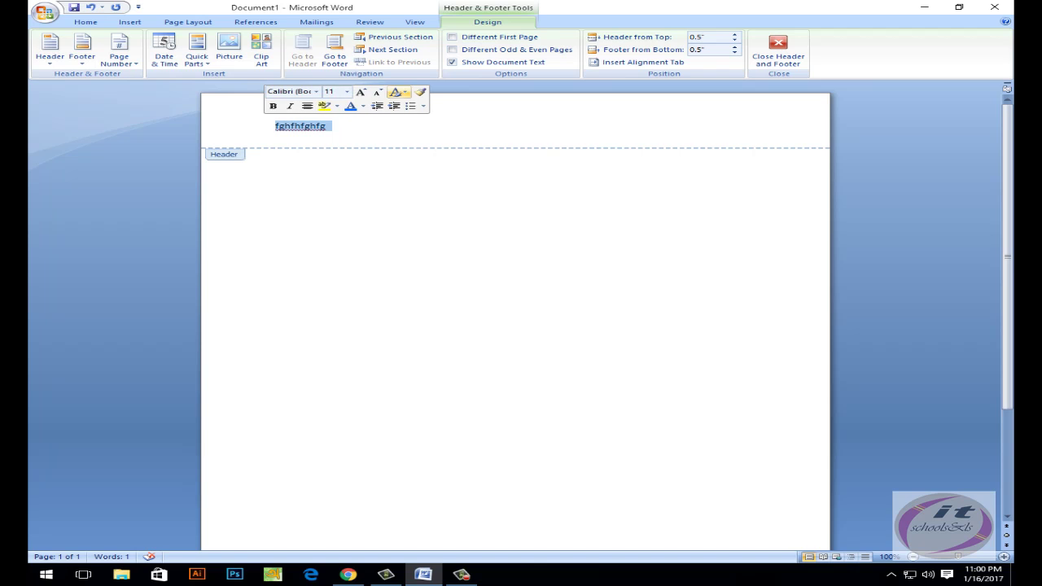
pyautogui.click(779, 51)
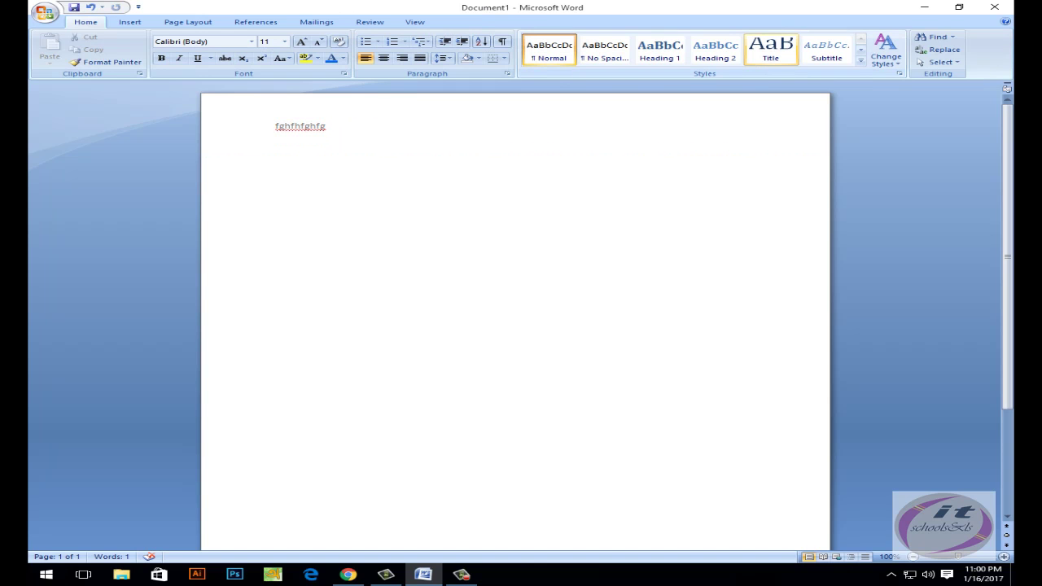
pyautogui.click(130, 22)
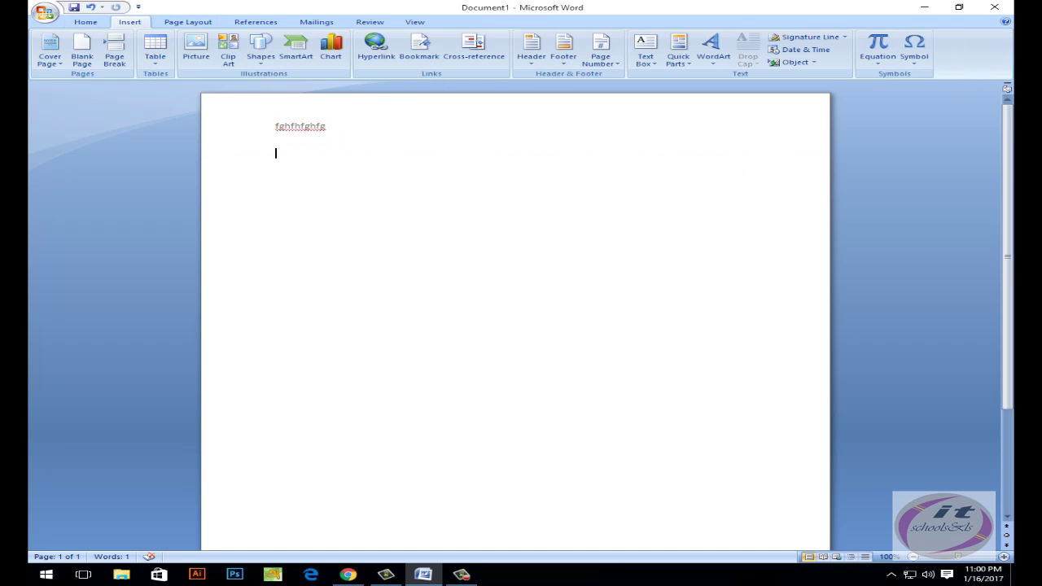
pyautogui.click(601, 51)
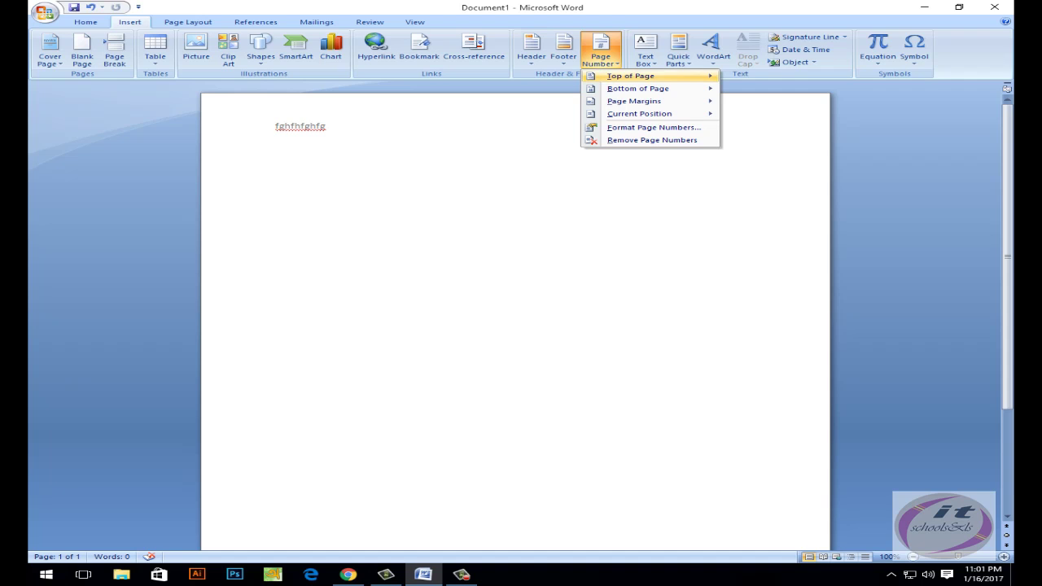
pyautogui.moveTo(631, 76)
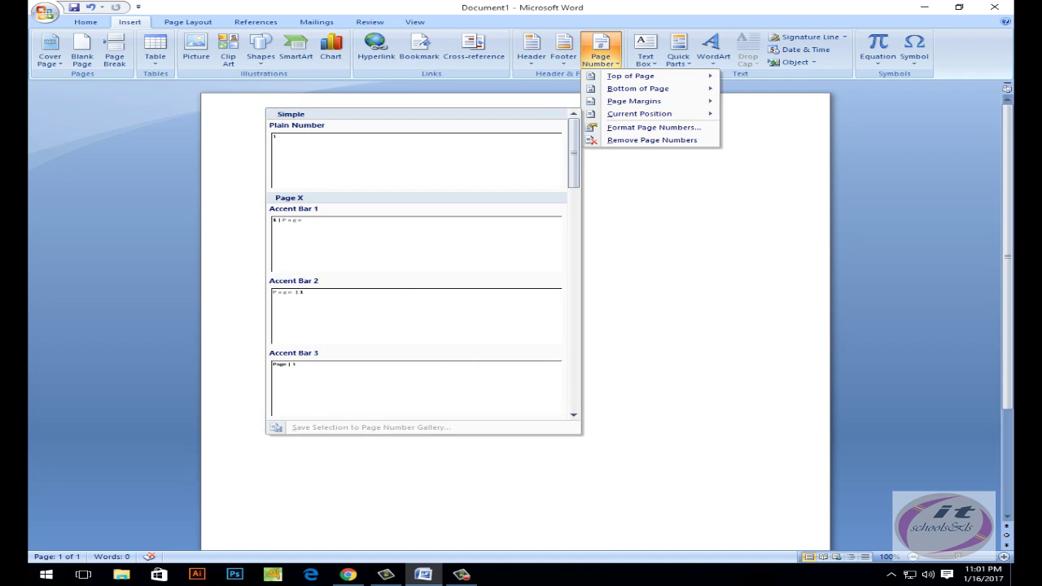
pyautogui.click(274, 154)
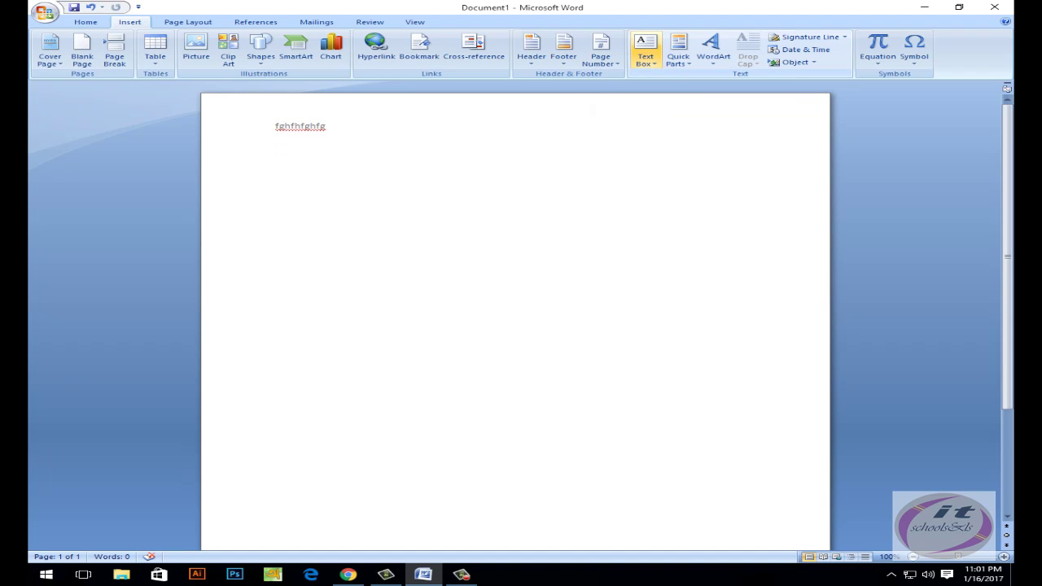
# - Add a simple text box reading 'gfh dfgdf h', sized 1.88 by 3.44 inches
pyautogui.click(645, 51)
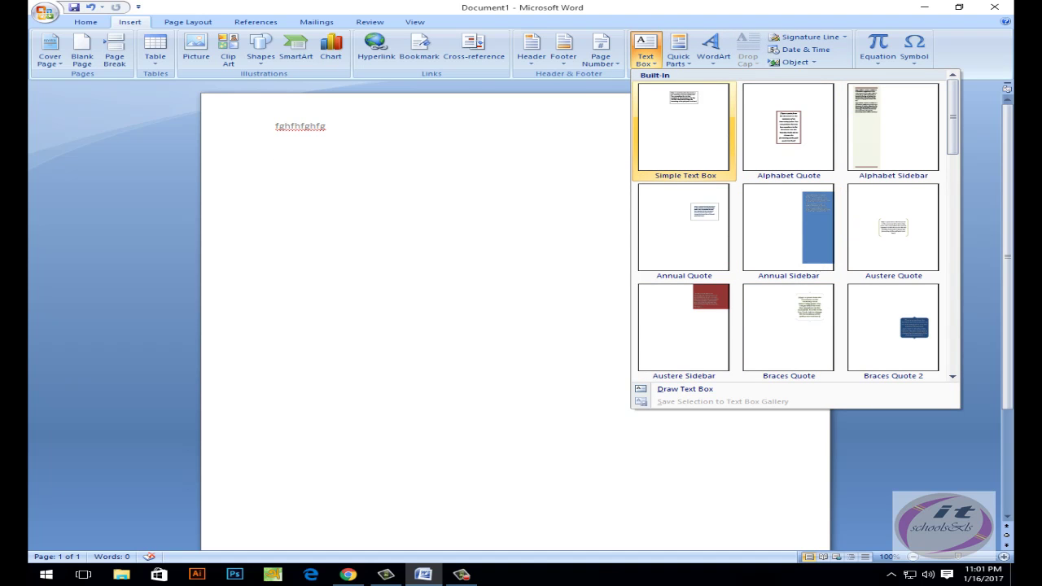
pyautogui.click(684, 129)
pyautogui.write('Dfgdfgdf fghfh')
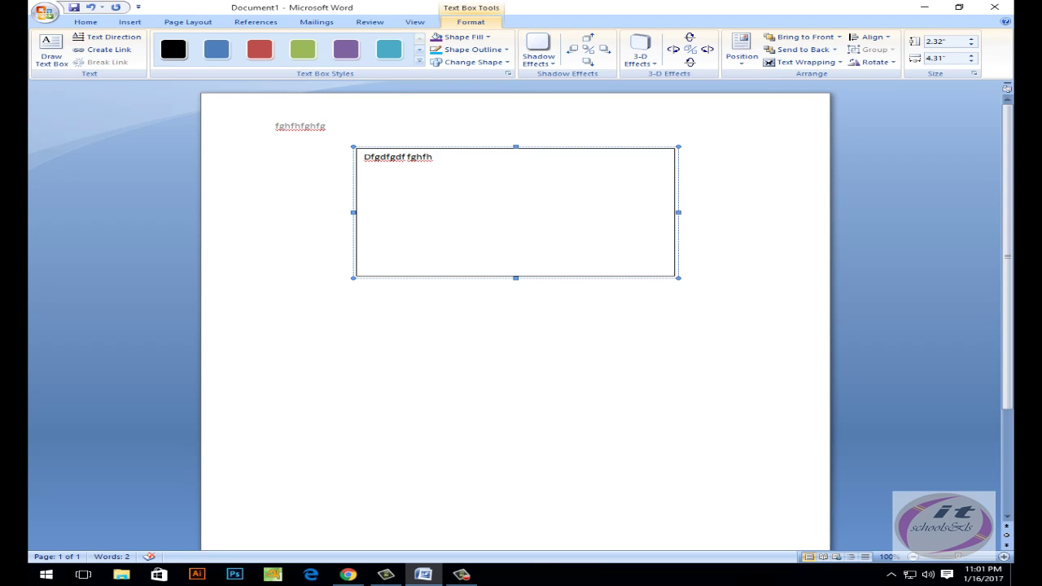
pyautogui.write('gfh  dfg')
pyautogui.write('df h')
pyautogui.moveTo(353, 148); pyautogui.dragTo(389, 173)
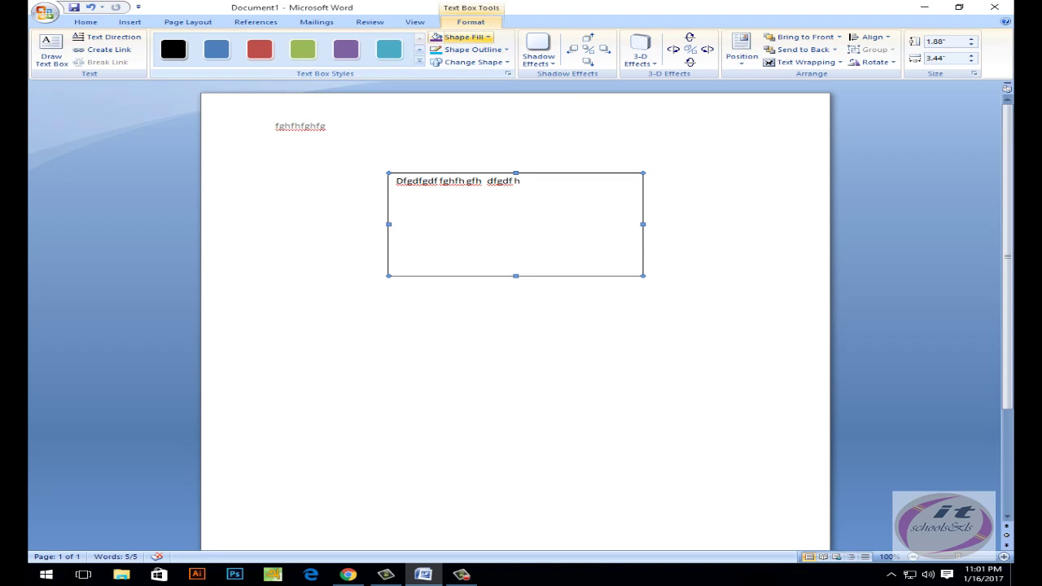
# - Fill the text box red, set No Outline, then delete the text box
pyautogui.click(487, 37)
pyautogui.click(501, 60)
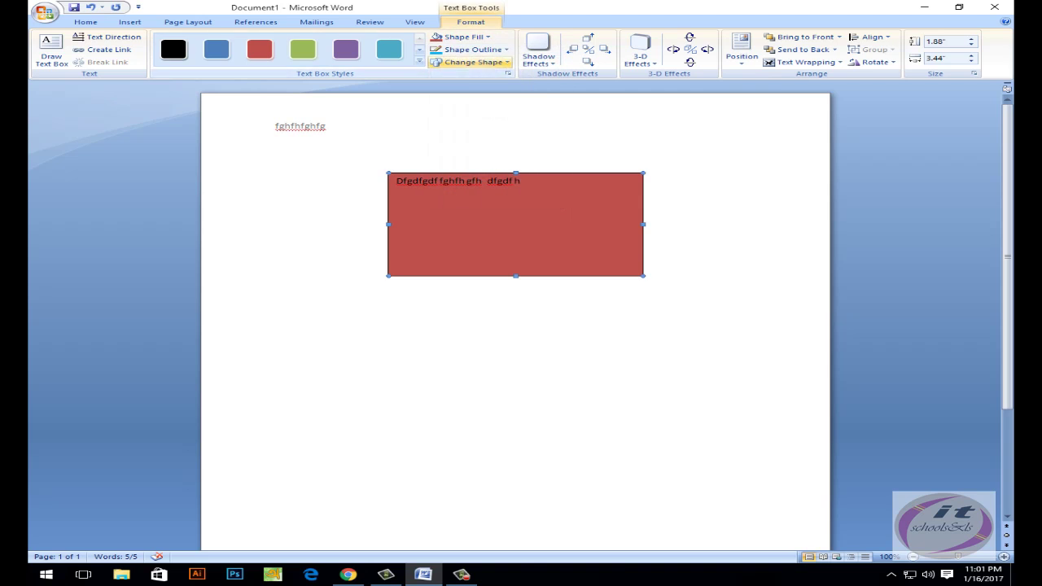
pyautogui.click(472, 49)
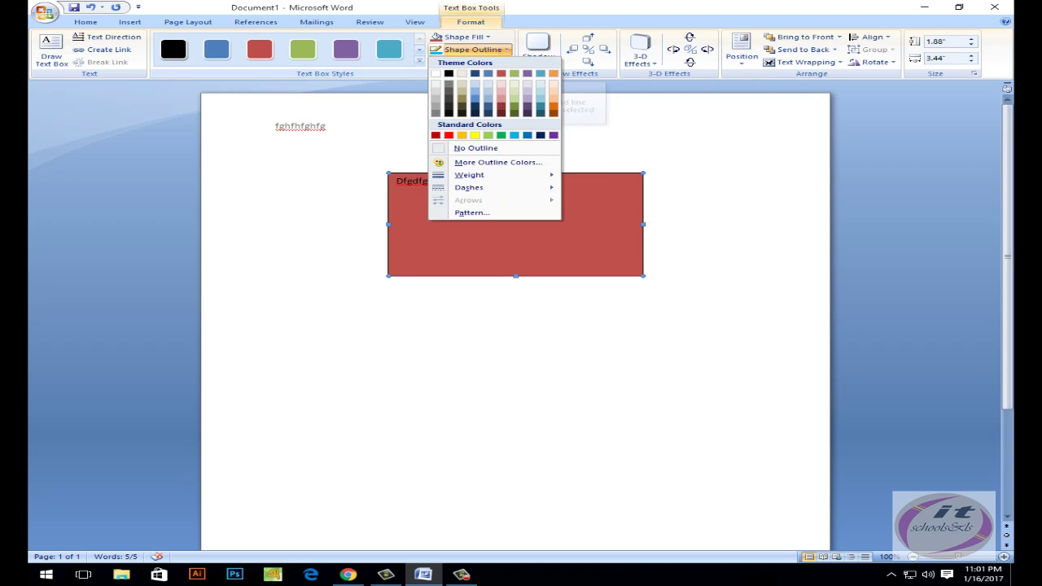
pyautogui.click(459, 149)
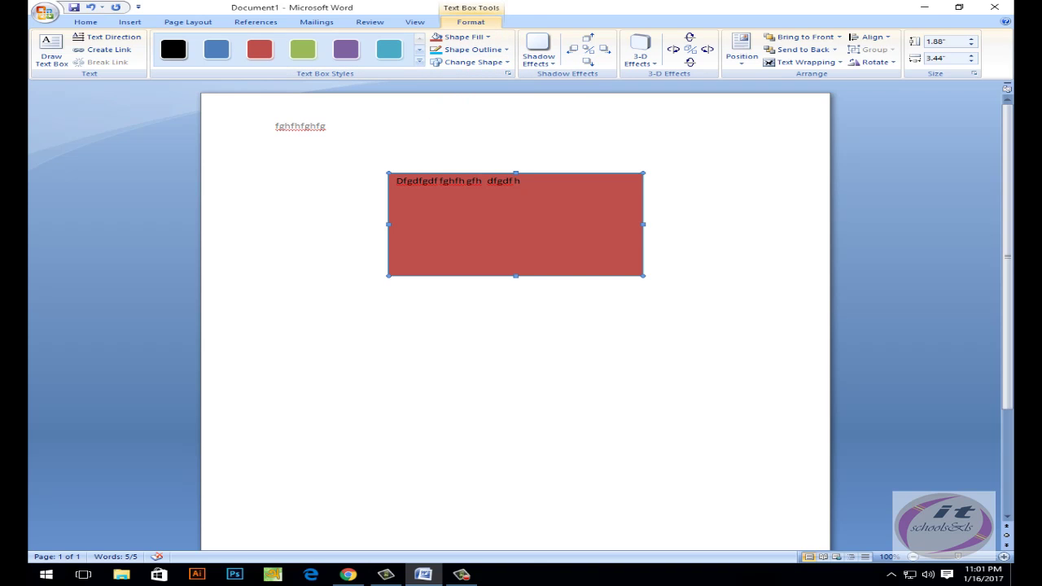
pyautogui.click(522, 181)
pyautogui.press('Delete')
pyautogui.click(130, 22)
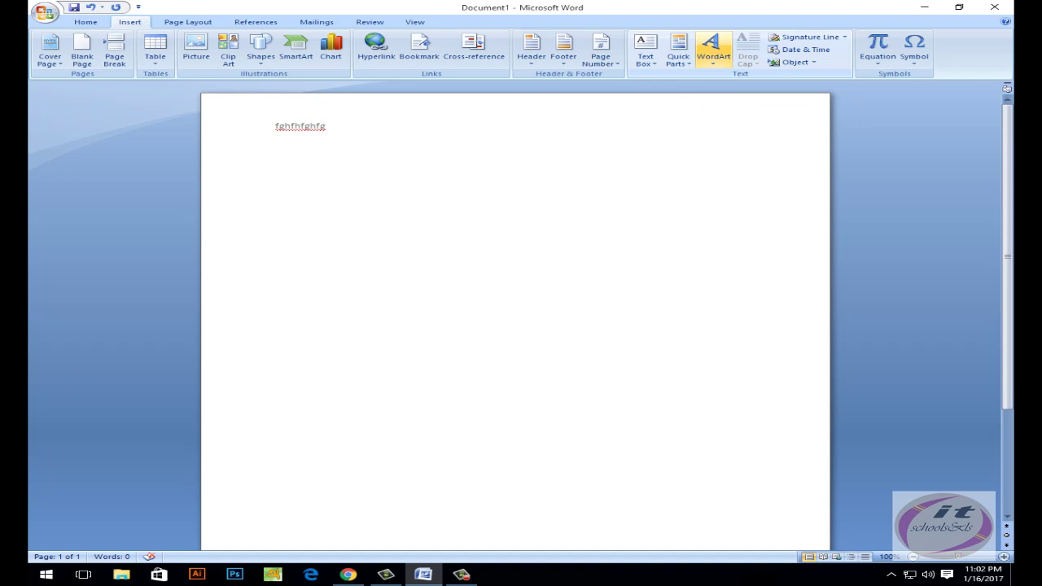
# - Choose the green 3D WordArt style and type the word 'masud'
pyautogui.click(713, 49)
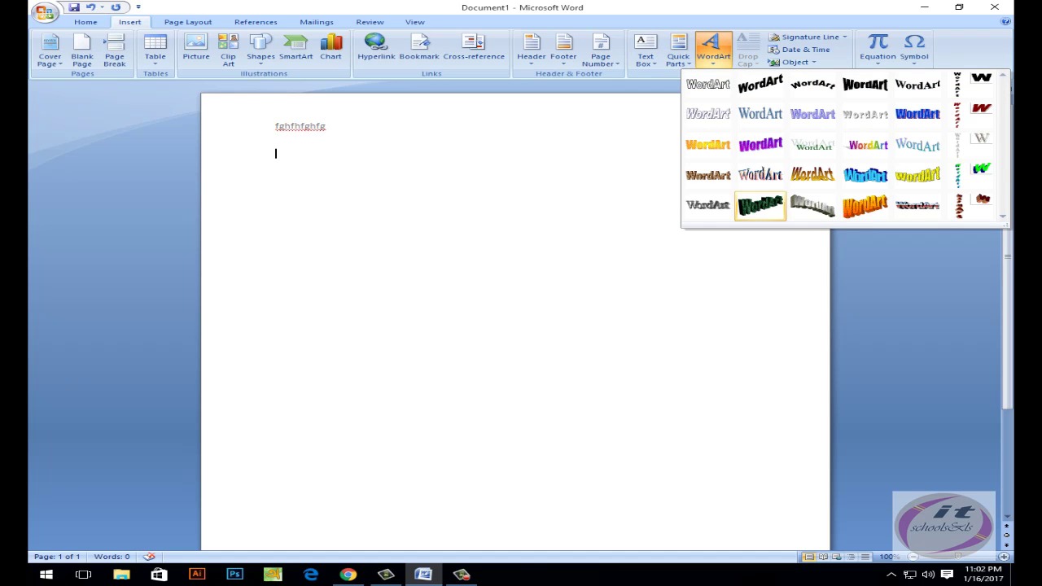
pyautogui.click(760, 205)
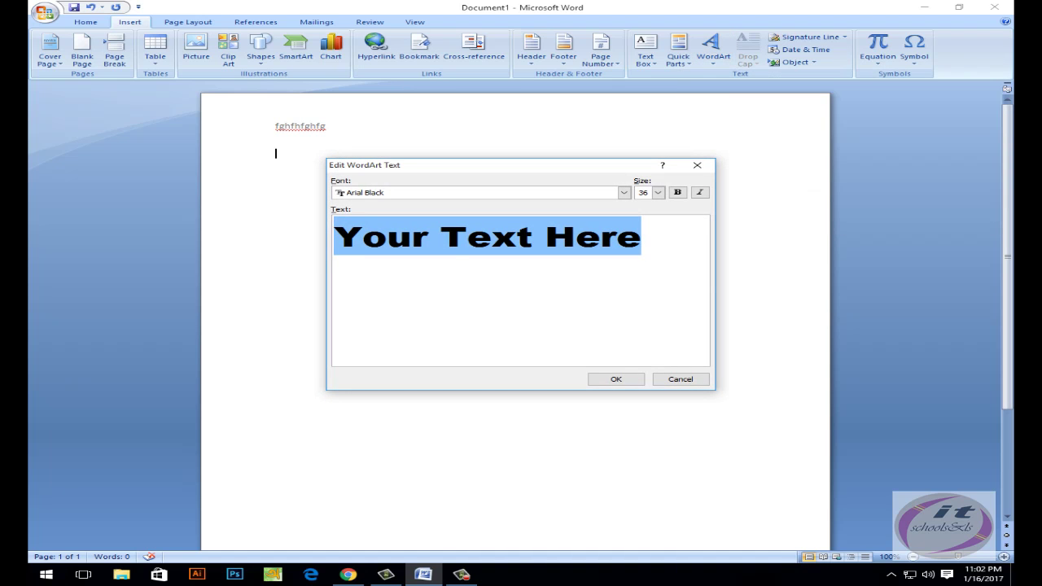
pyautogui.write('mausd')
pyautogui.press('BackSpace')
pyautogui.press('BackSpace')
pyautogui.press('BackSpace')
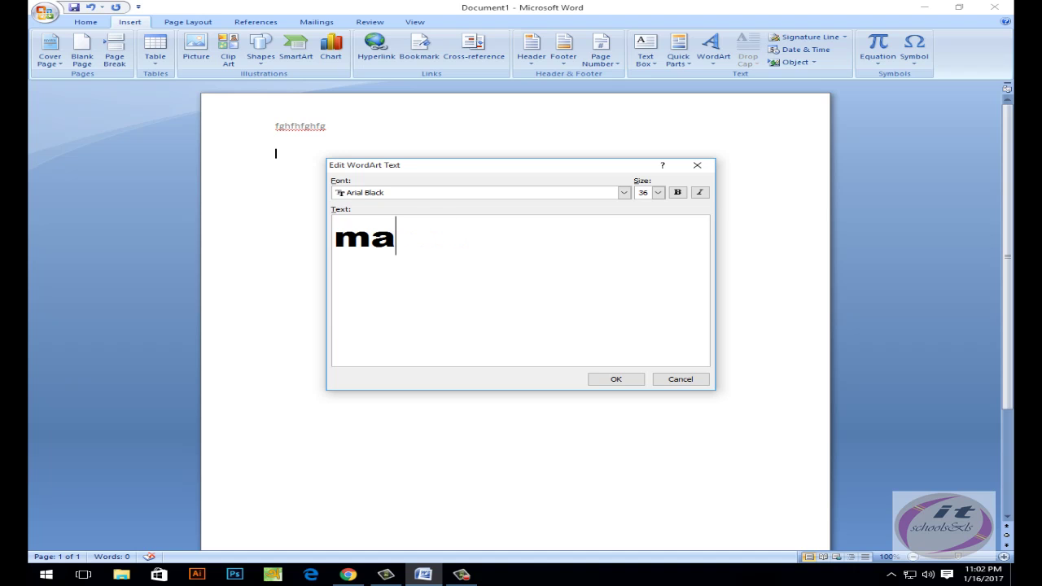
pyautogui.write('sud')
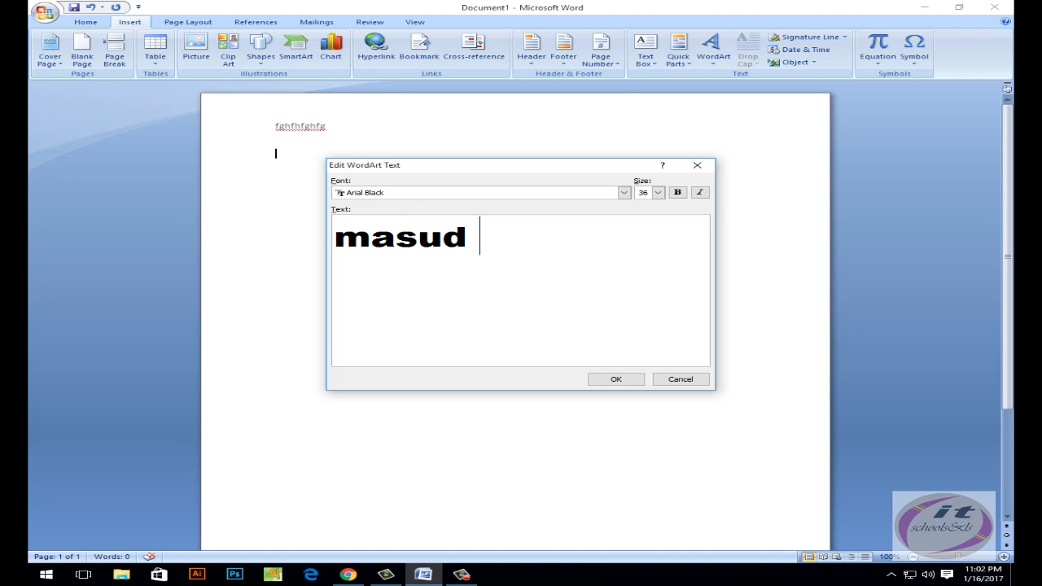
pyautogui.hotkey('shift', 'Left')
pyautogui.hotkey('shift', 'Left')
pyautogui.hotkey('shift', 'Left')
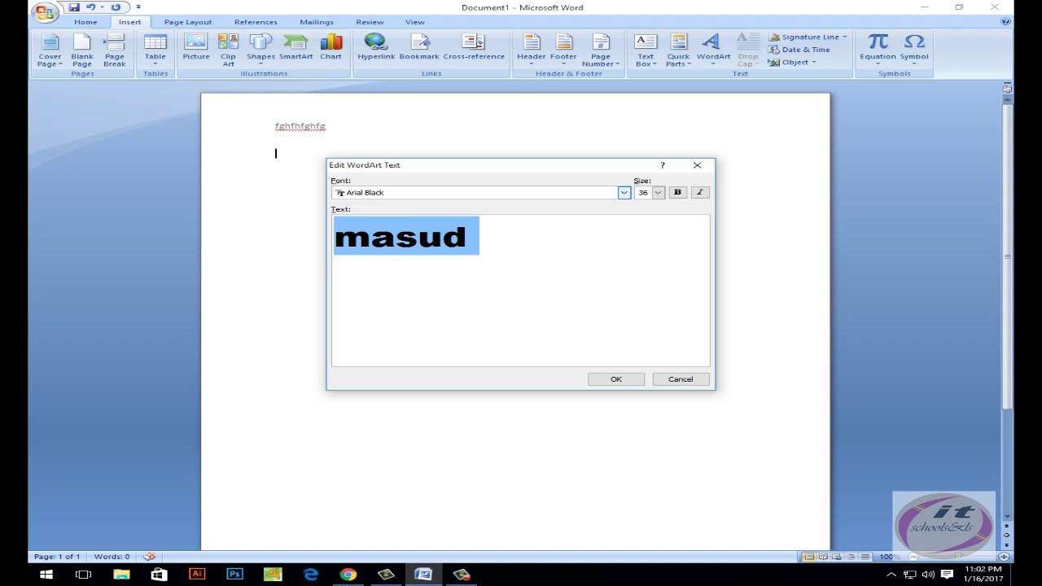
# - Keep the WordArt text in Arial Black 36 and insert it on the page
pyautogui.click(624, 192)
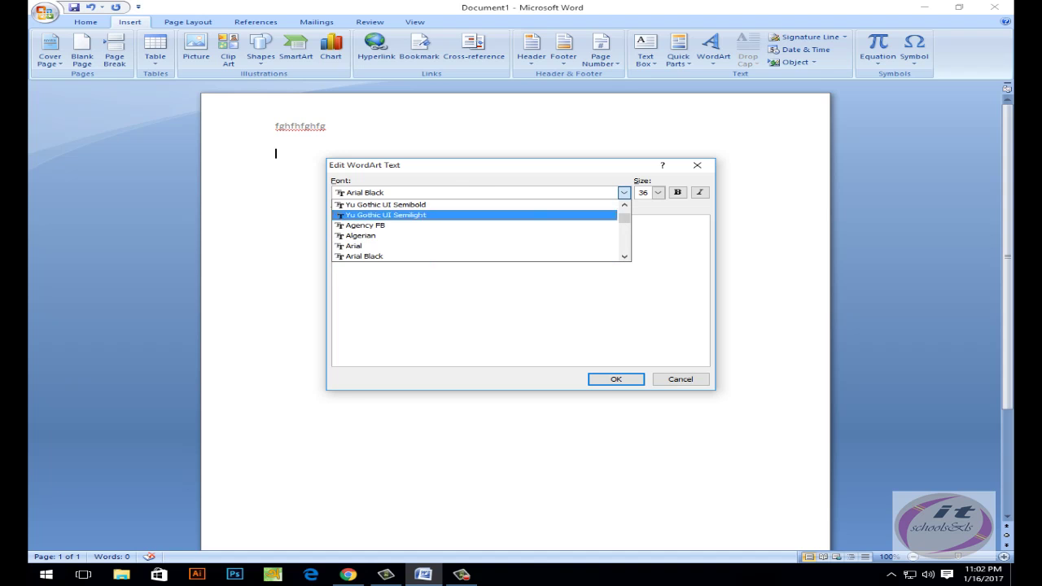
pyautogui.scroll(-2, 481, 230)
pyautogui.scroll(-3, 480, 230)
pyautogui.scroll(-1, 480, 231)
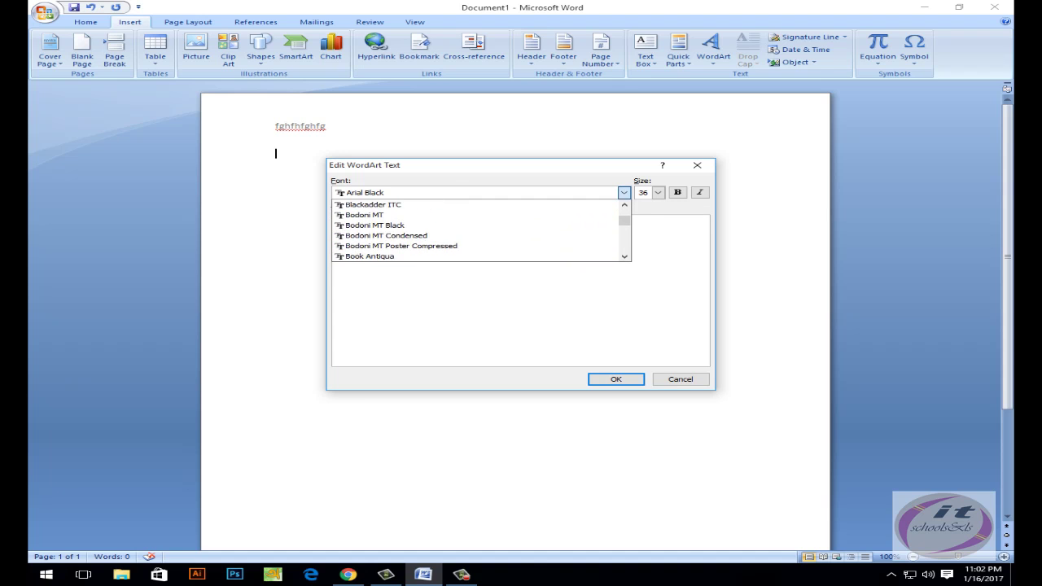
pyautogui.scroll(-1, 481, 230)
pyautogui.scroll(2, 481, 230)
pyautogui.press('Escape')
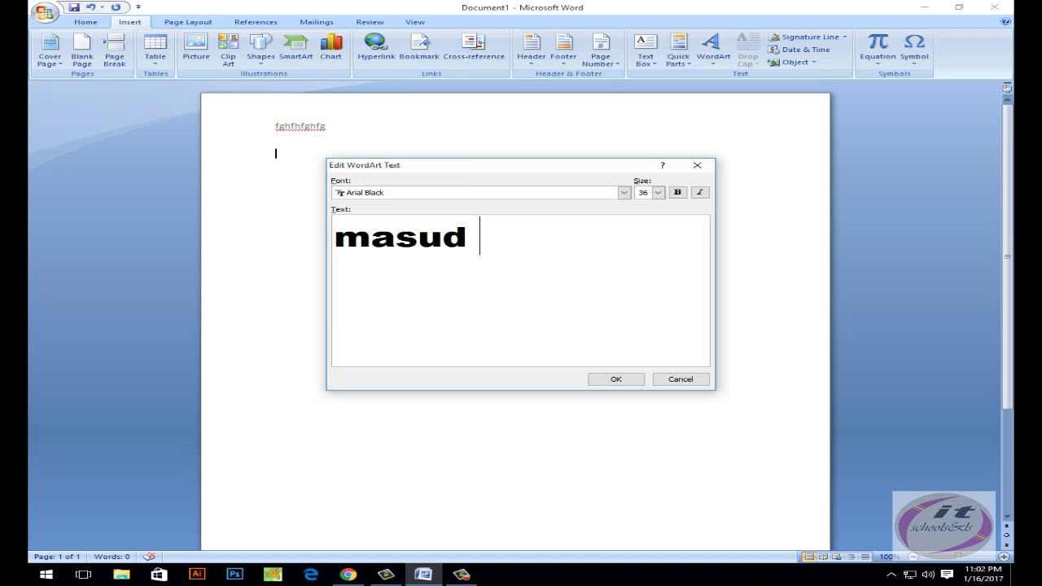
pyautogui.hotkey('ctrl', 'b')
pyautogui.click(678, 192)
pyautogui.press('Tab')
pyautogui.press('Tab')
pyautogui.hotkey('shift', 'Tab')
pyautogui.hotkey('shift', 'Tab')
pyautogui.press('Return')
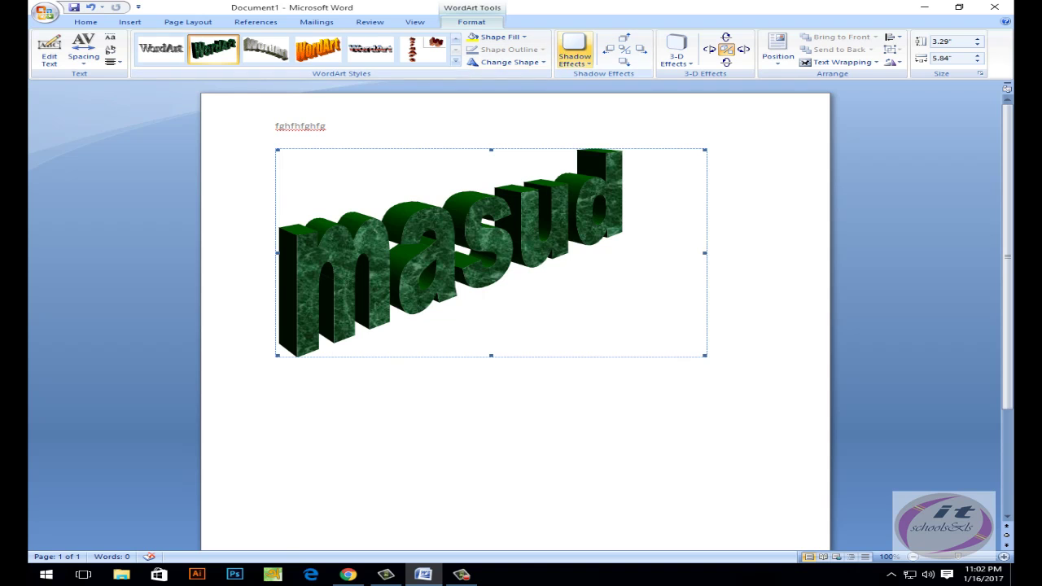
pyautogui.click(455, 61)
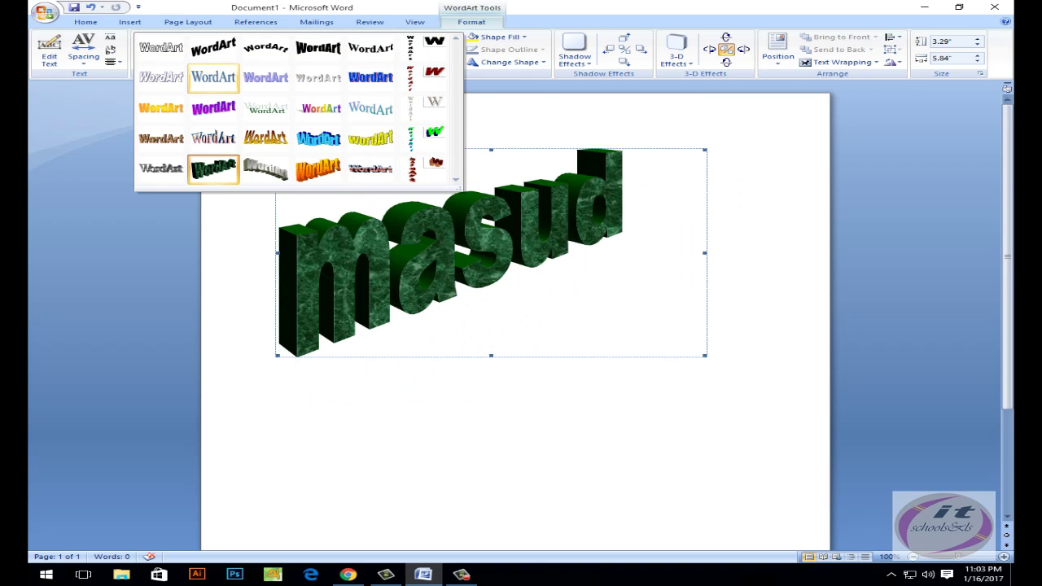
# - Keep the green marble 3D style, then delete the 'masud' WordArt from the page
pyautogui.click(213, 168)
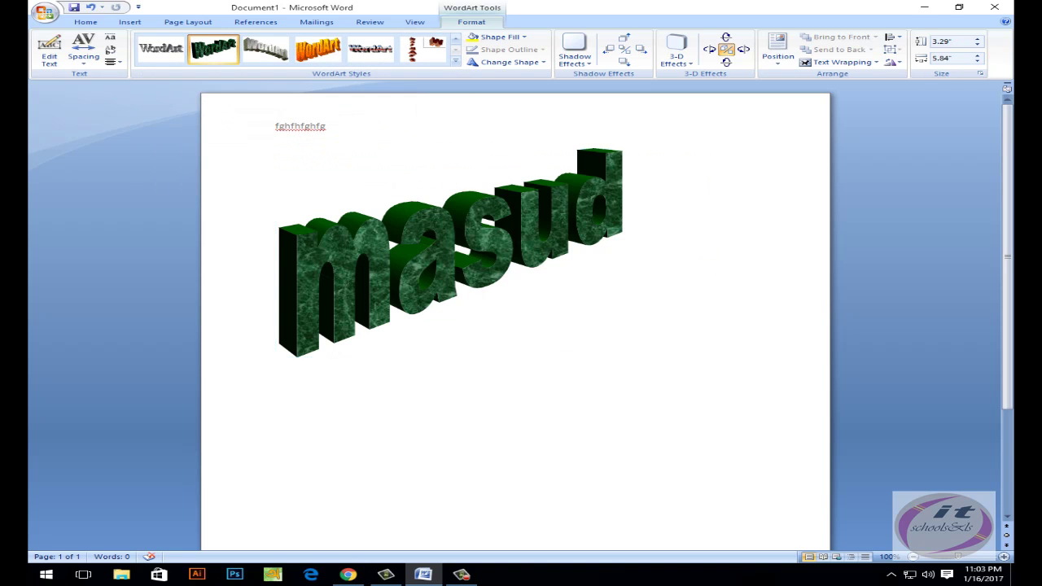
pyautogui.press('Delete')
# - Insert 'masud' as green marble 3D WordArt (row 5, column 2) below the header
pyautogui.click(129, 22)
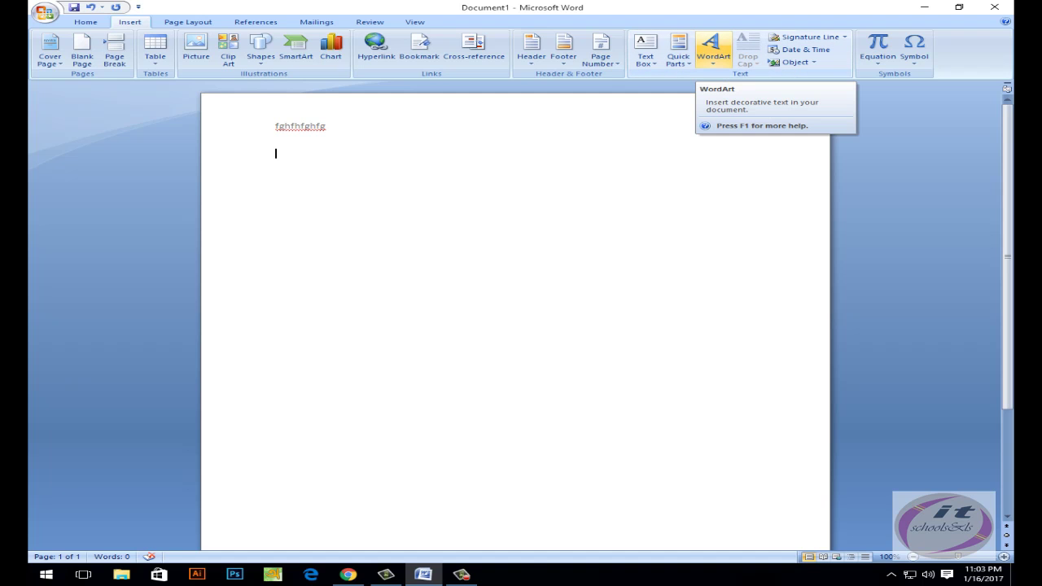
pyautogui.click(713, 49)
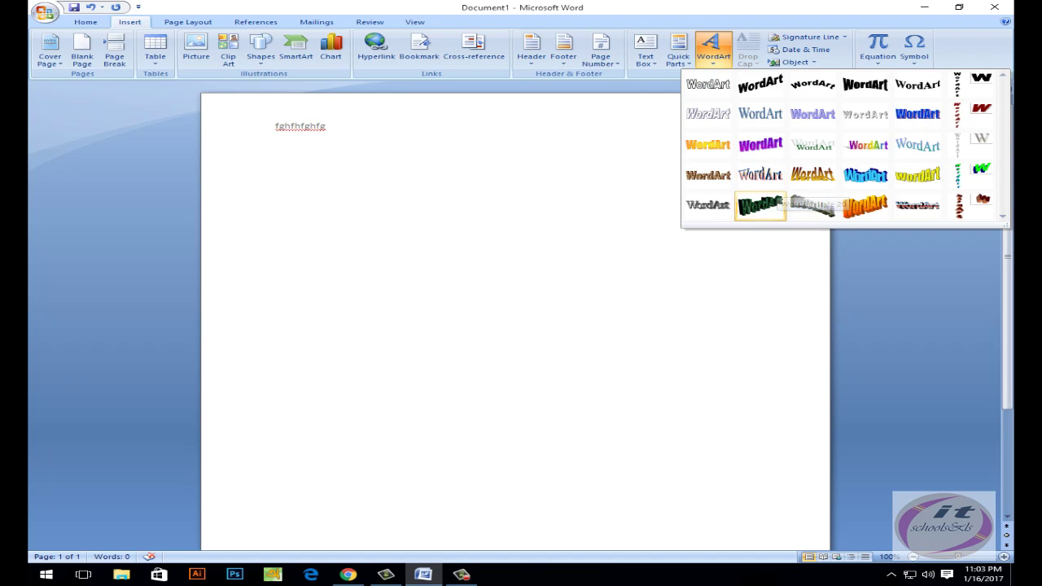
pyautogui.click(760, 206)
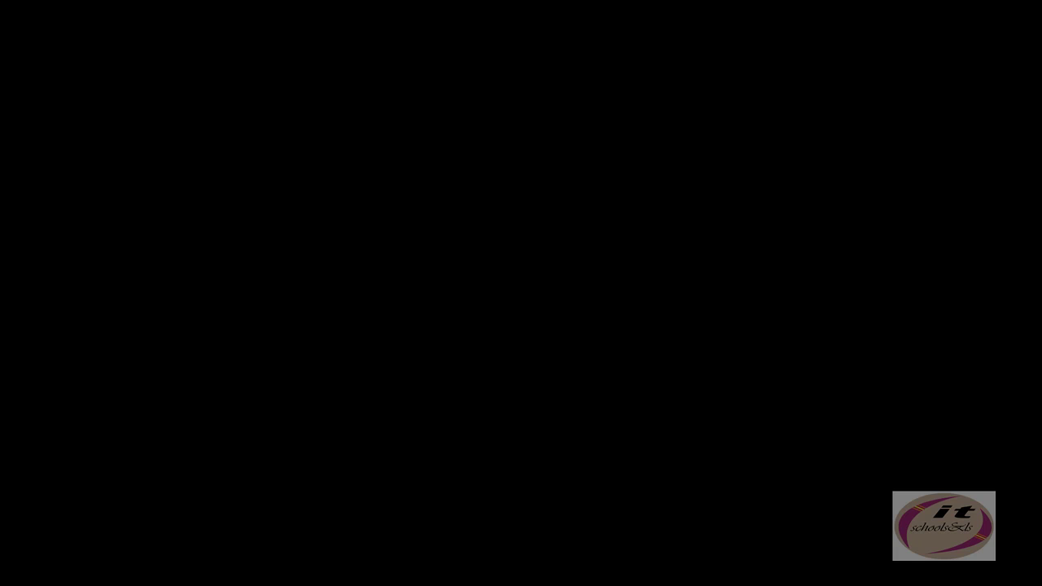
pyautogui.write('mas')
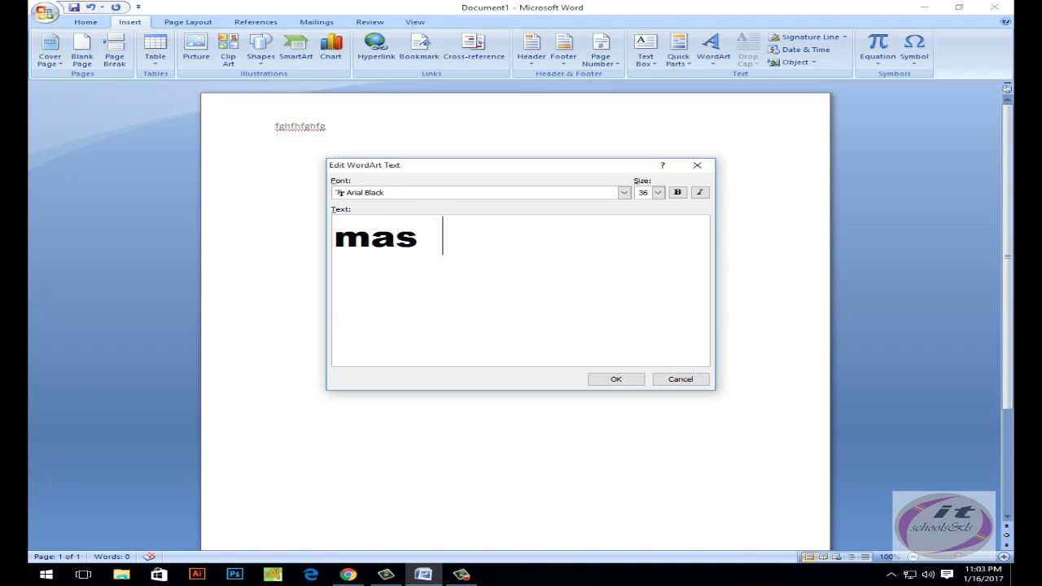
pyautogui.write('ud')
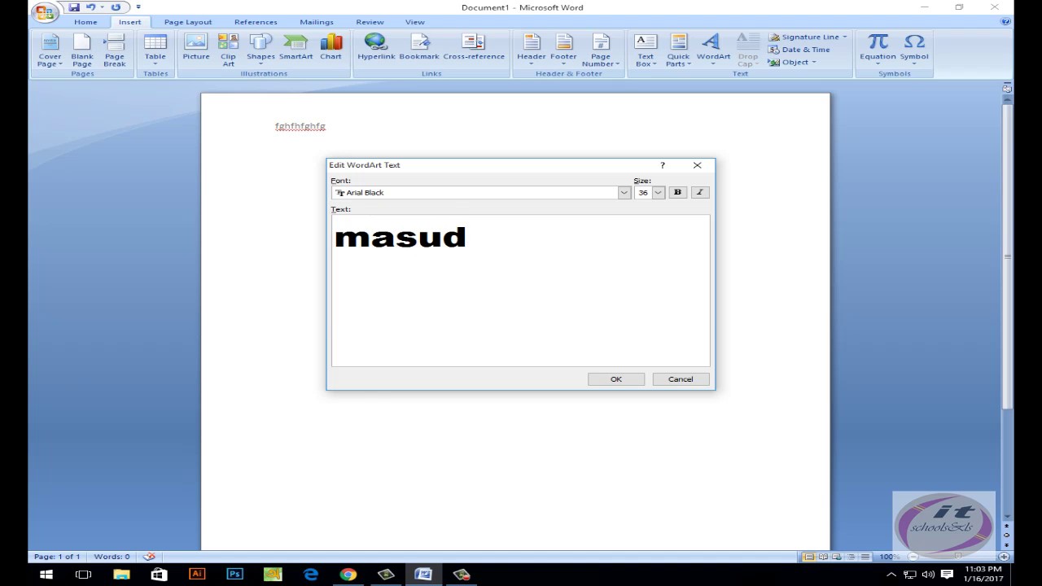
pyautogui.click(617, 380)
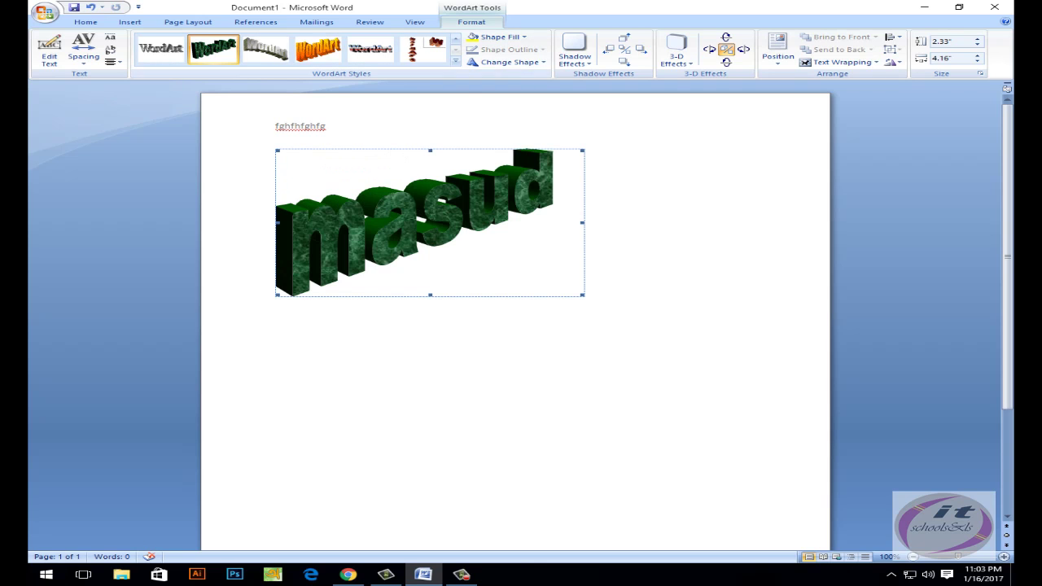
pyautogui.click(455, 62)
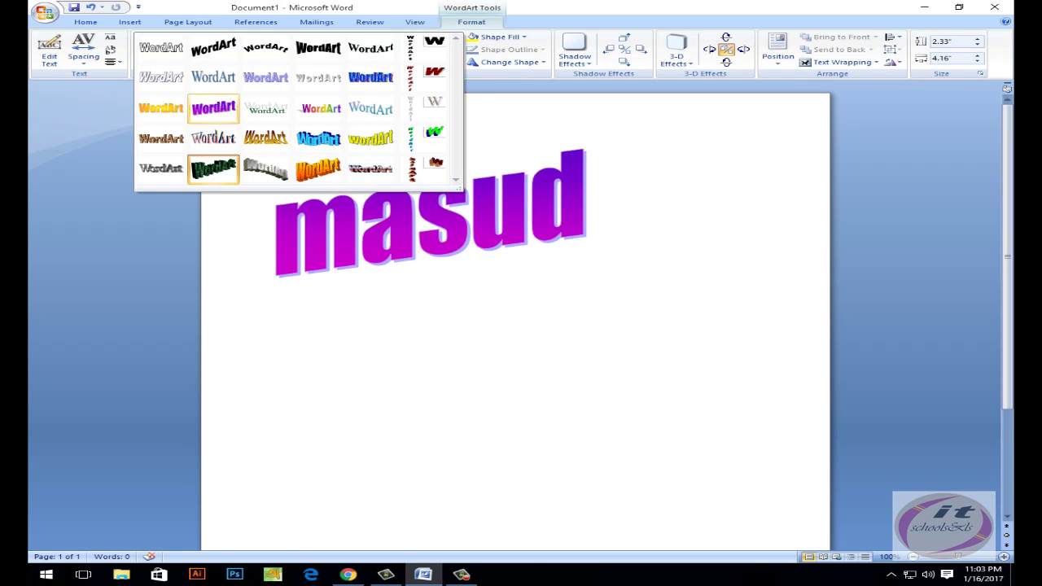
pyautogui.click(317, 139)
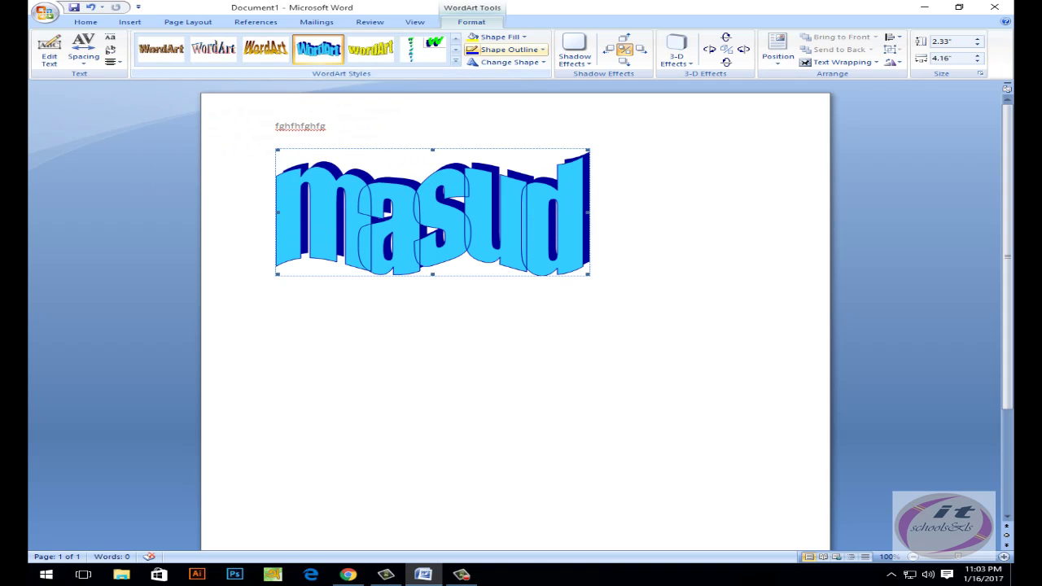
pyautogui.click(455, 62)
pyautogui.click(213, 109)
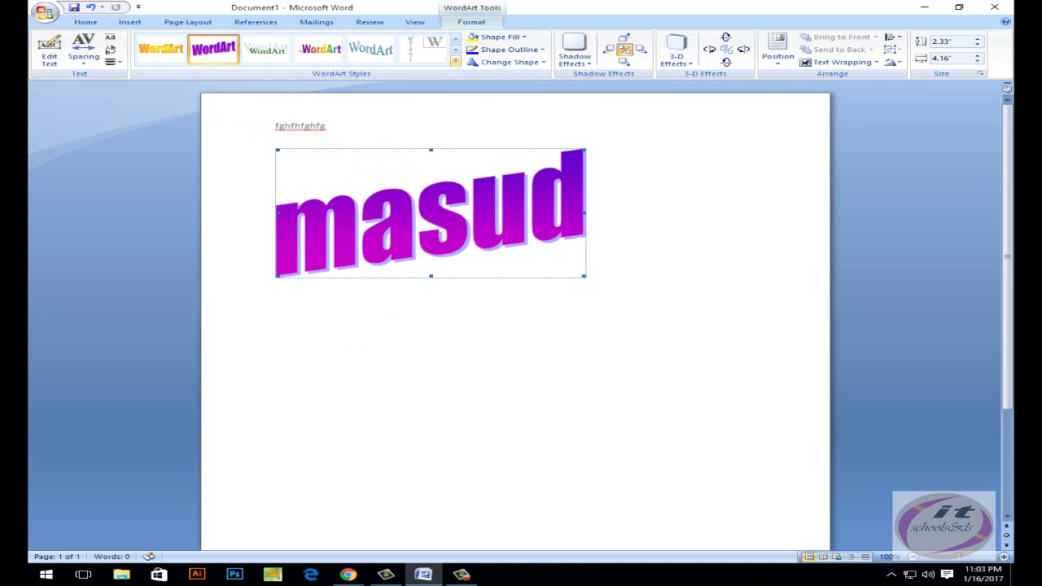
pyautogui.click(455, 62)
pyautogui.click(214, 76)
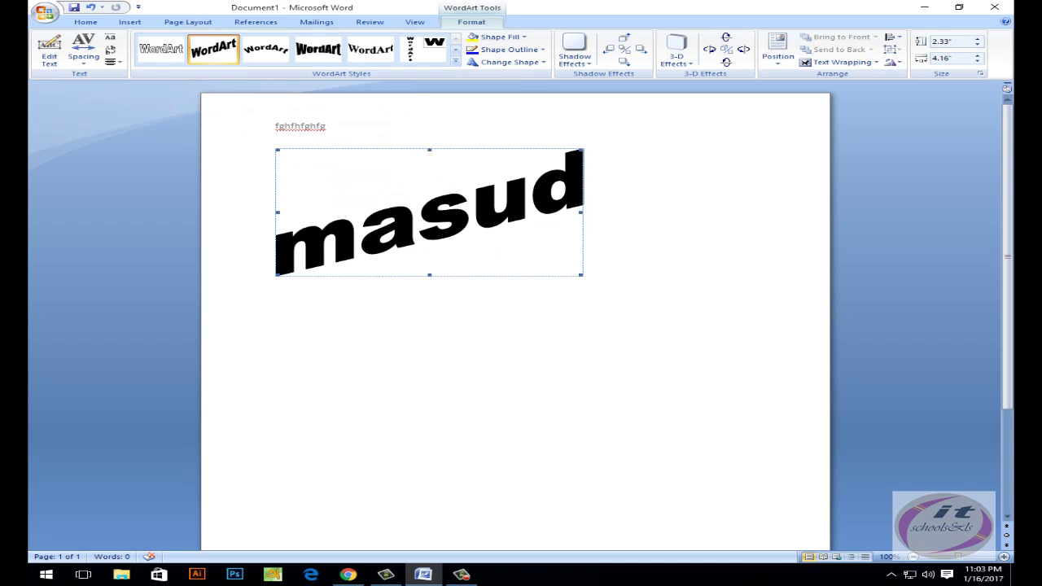
pyautogui.click(524, 36)
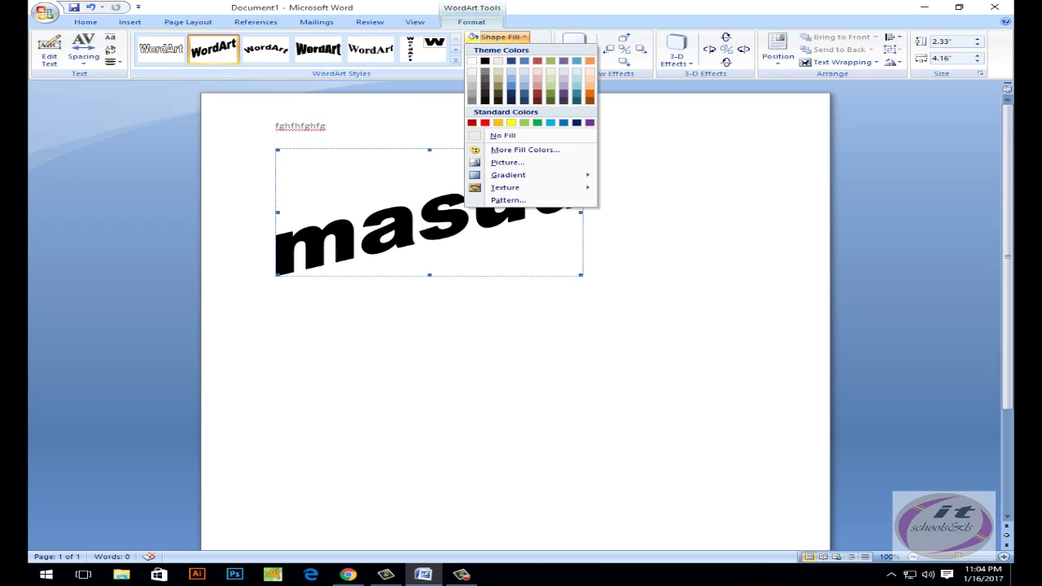
pyautogui.click(537, 92)
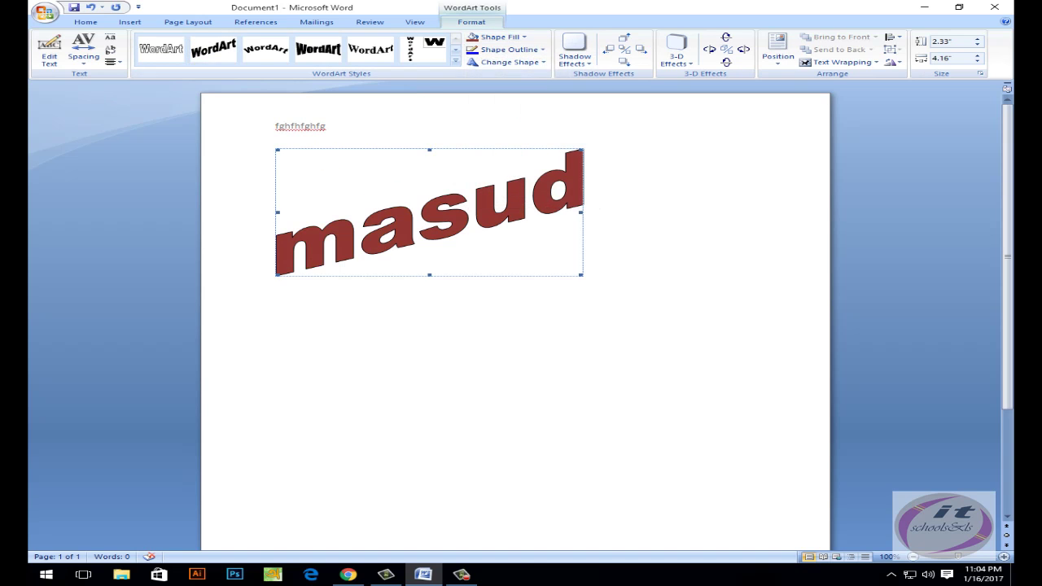
pyautogui.click(504, 50)
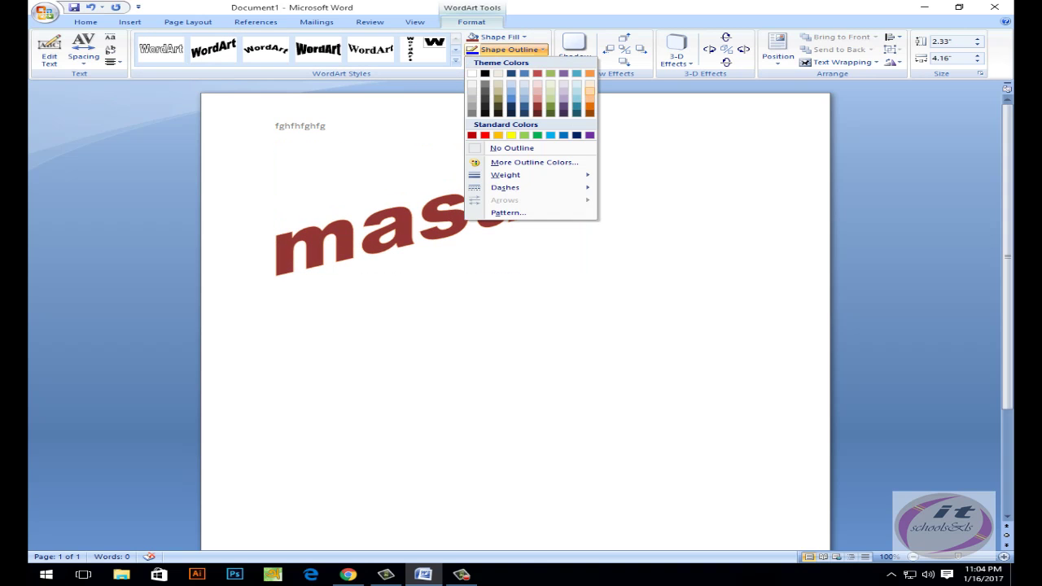
pyautogui.press('Escape')
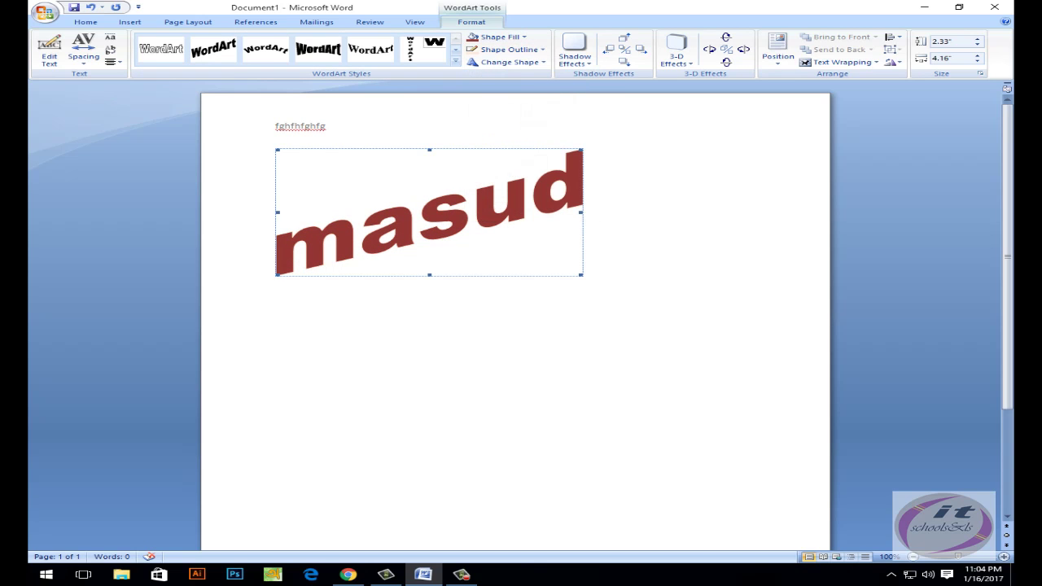
# - Bend the red 'masud' WordArt into an upward arch text shape
pyautogui.click(509, 62)
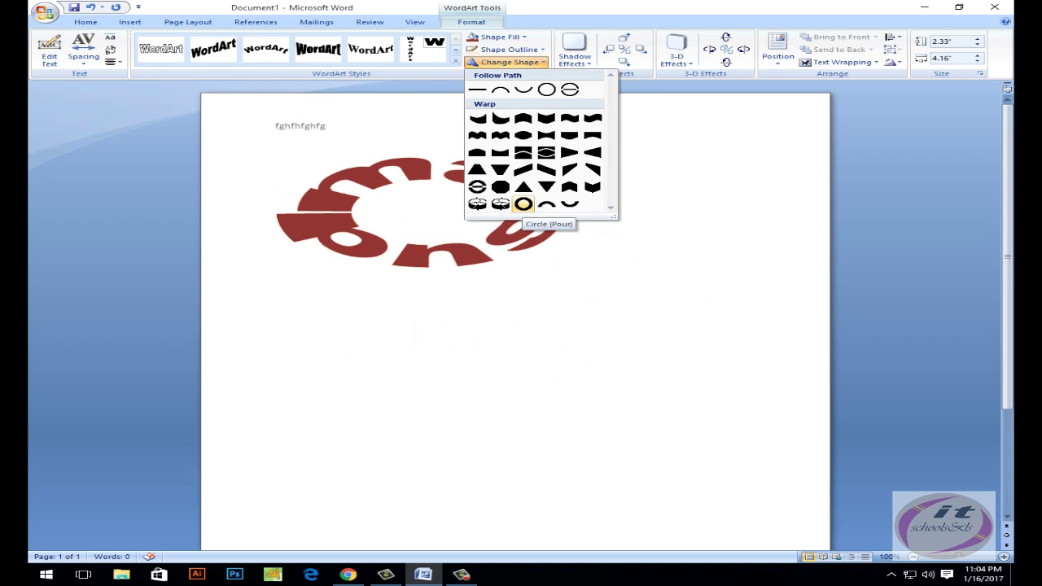
pyautogui.click(546, 204)
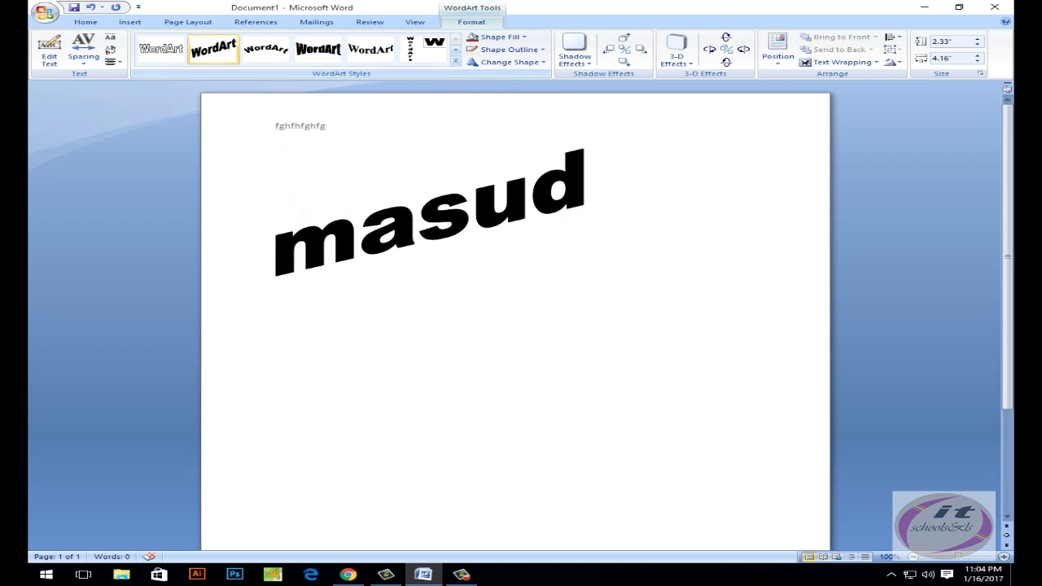
pyautogui.click(461, 575)
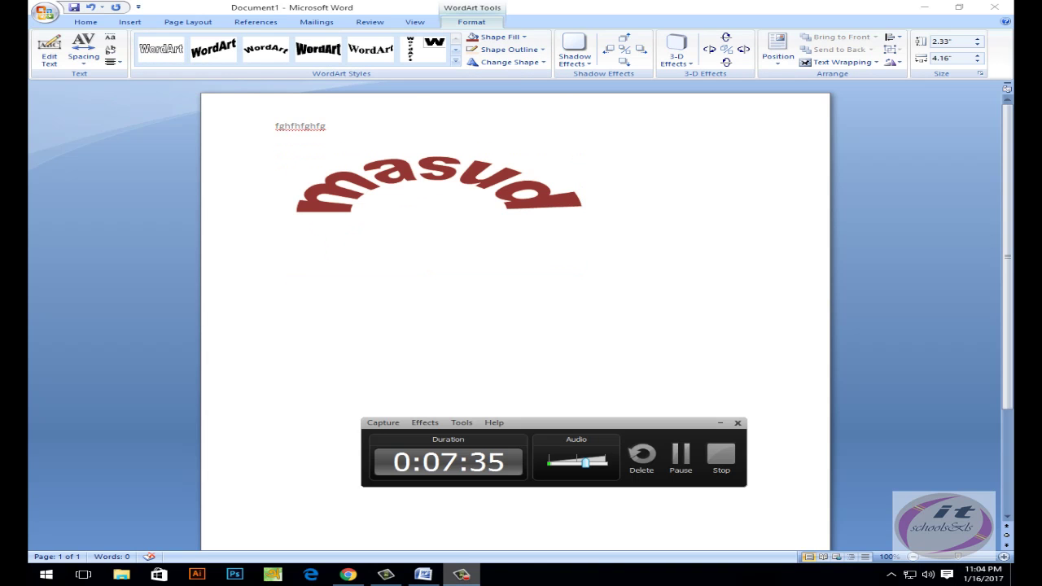
pyautogui.click(461, 575)
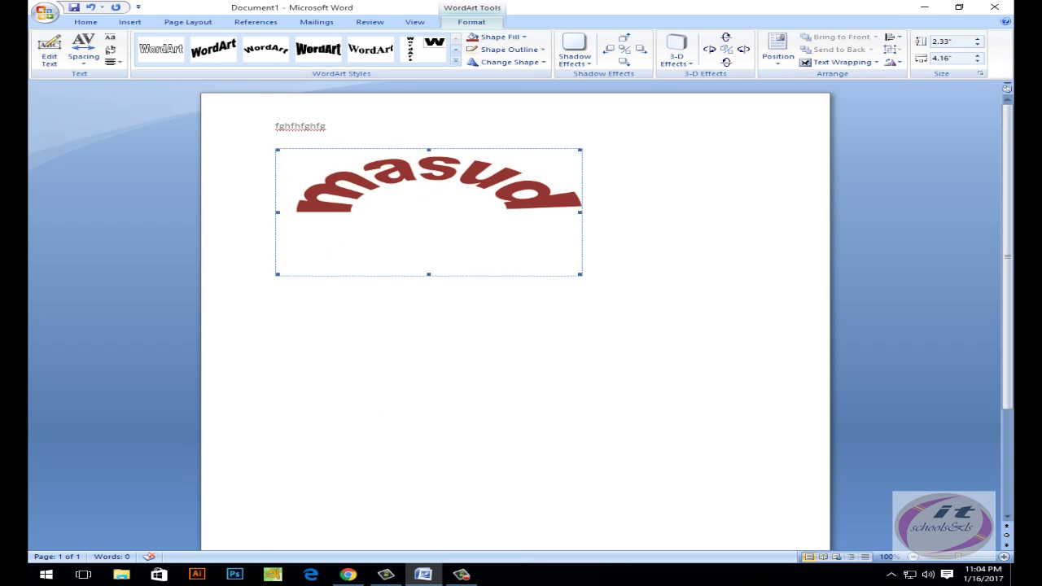
# - Reselect the arched 'masud' WordArt and delete it
pyautogui.click(276, 273)
pyautogui.click(438, 186)
pyautogui.press('Delete')
pyautogui.click(130, 22)
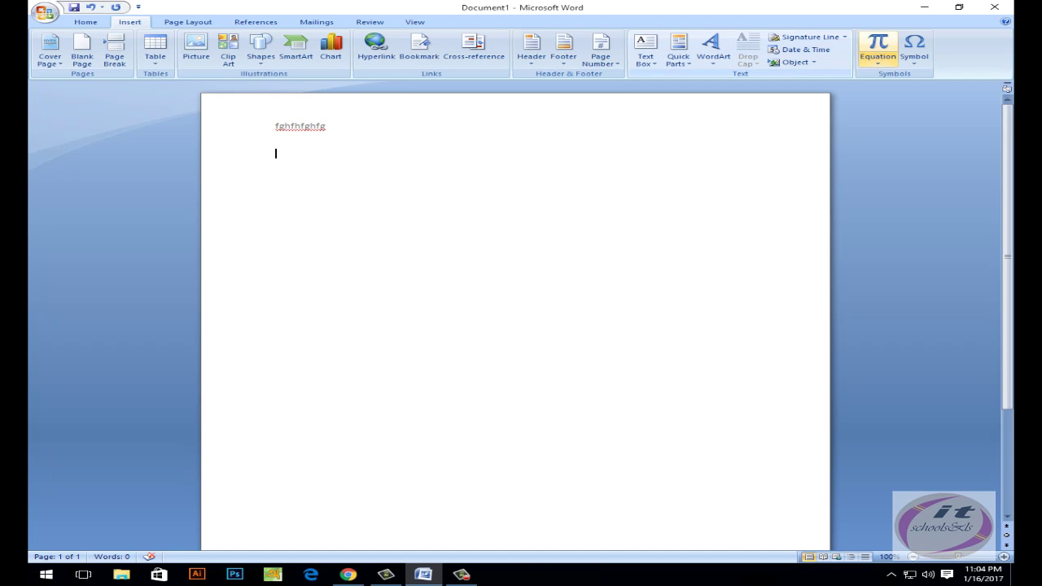
pyautogui.click(878, 62)
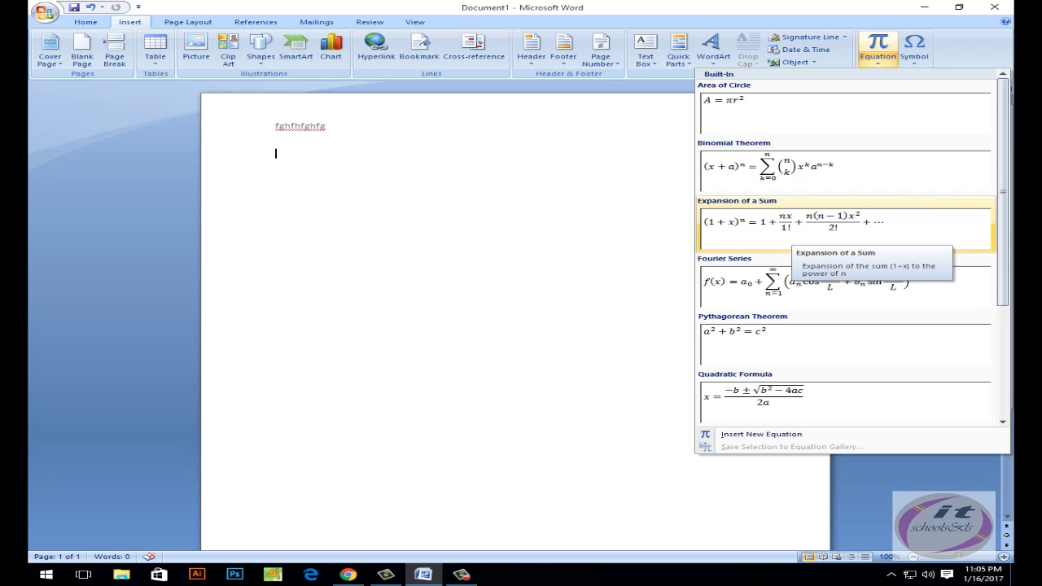
pyautogui.scroll(-3, 823, 293)
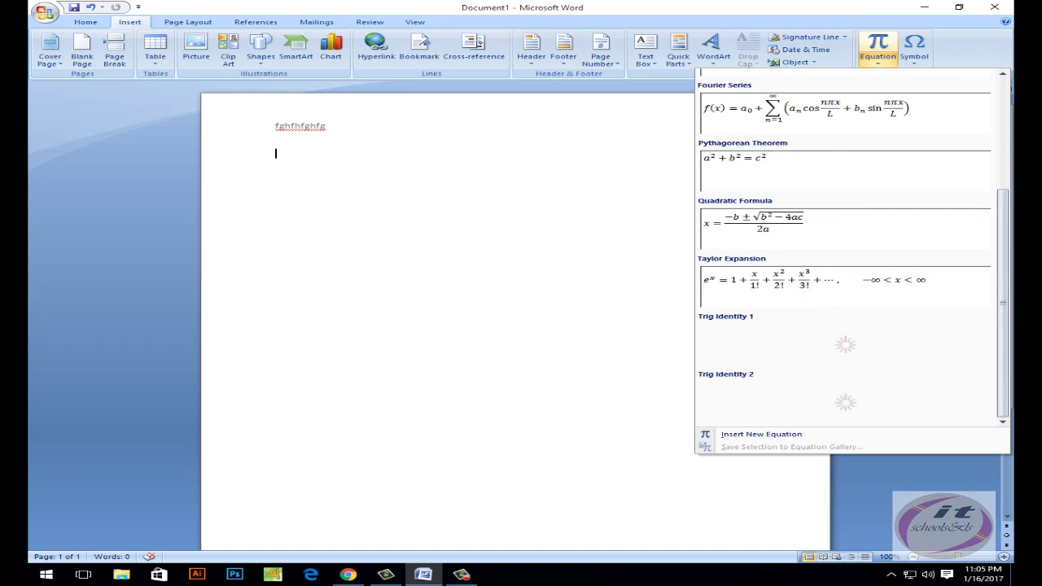
pyautogui.scroll(3, 822, 293)
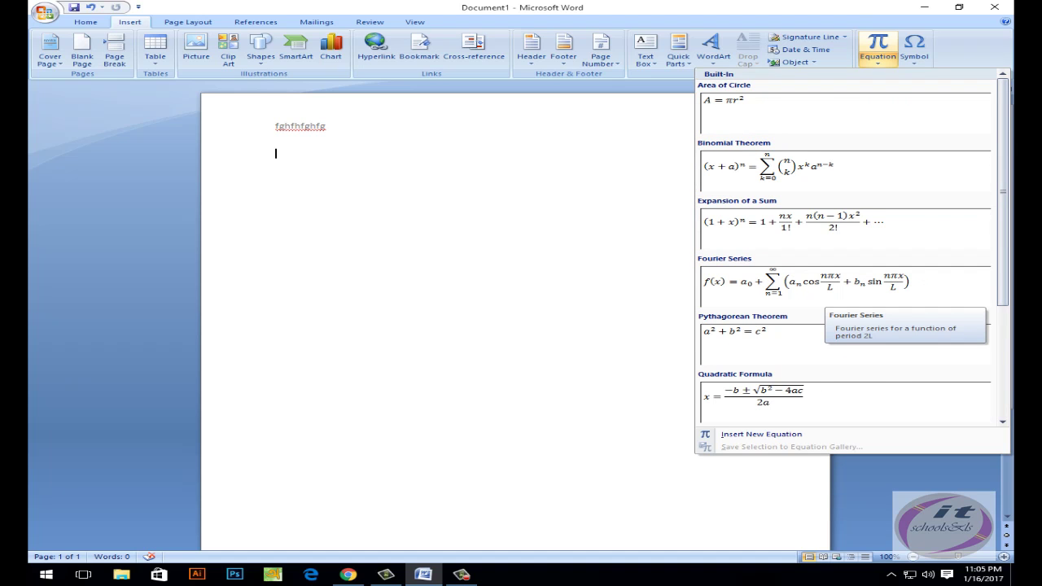
pyautogui.scroll(-3, 823, 293)
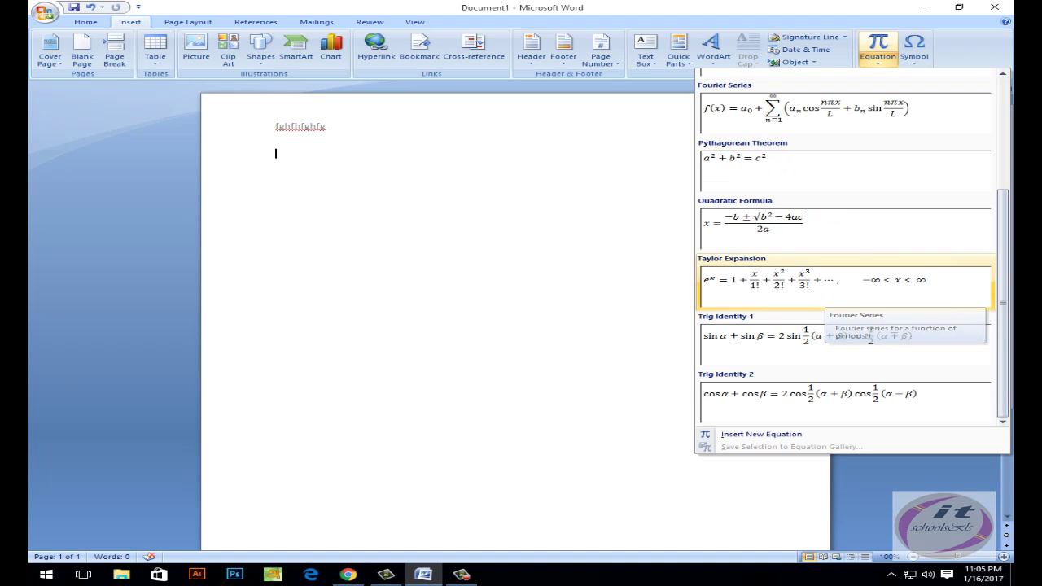
pyautogui.scroll(3, 802, 350)
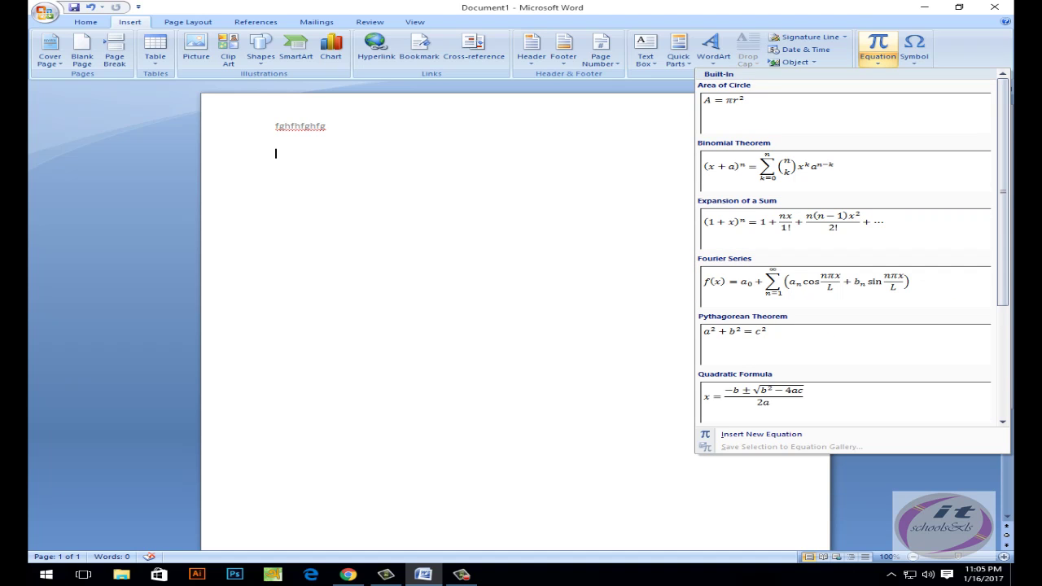
pyautogui.press('Escape')
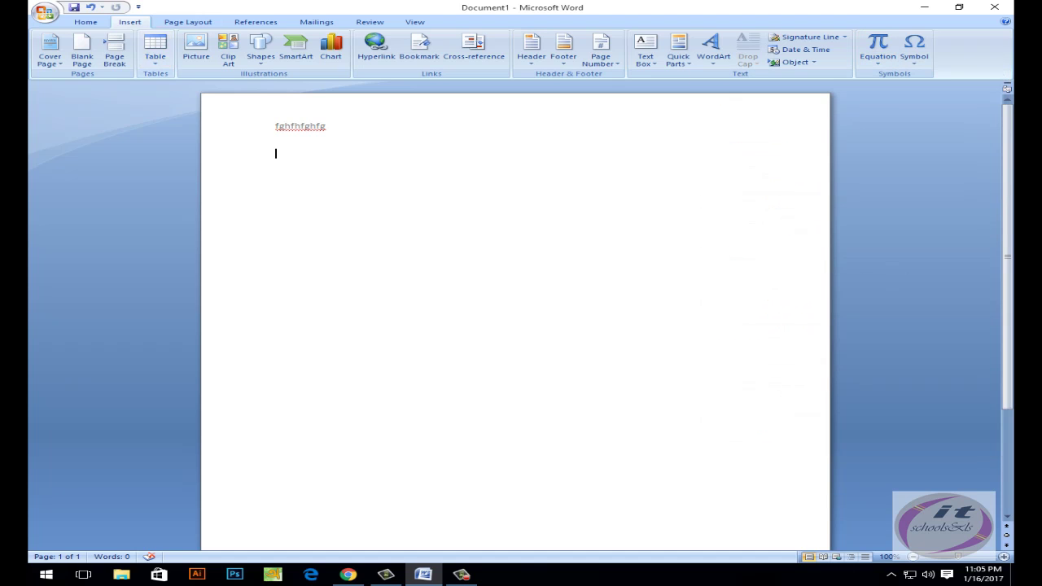
# - Open the Symbol dialog from the Insert tab and scroll to the Syloti Nagri characters
pyautogui.click(86, 22)
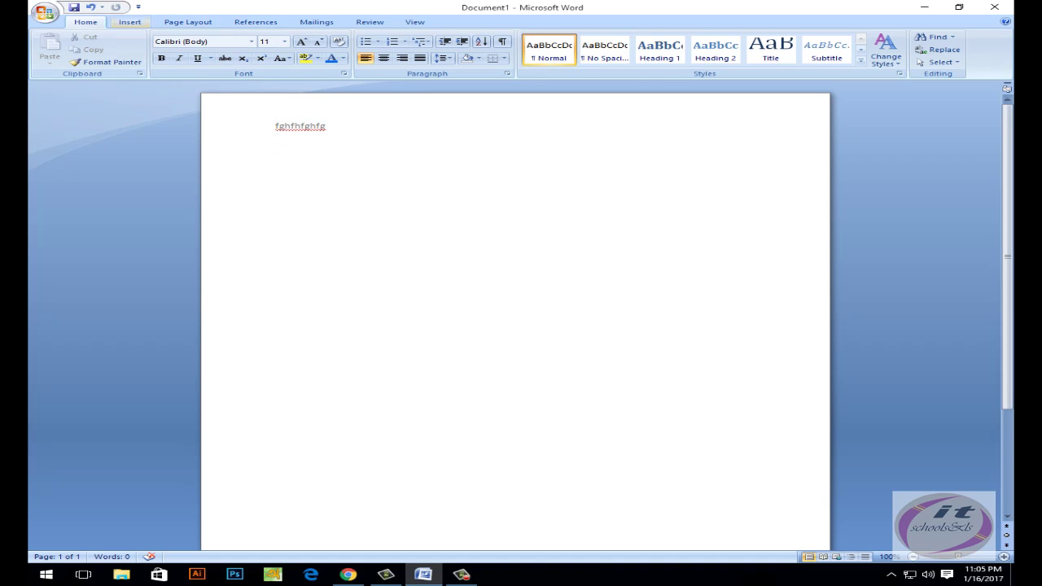
pyautogui.click(129, 22)
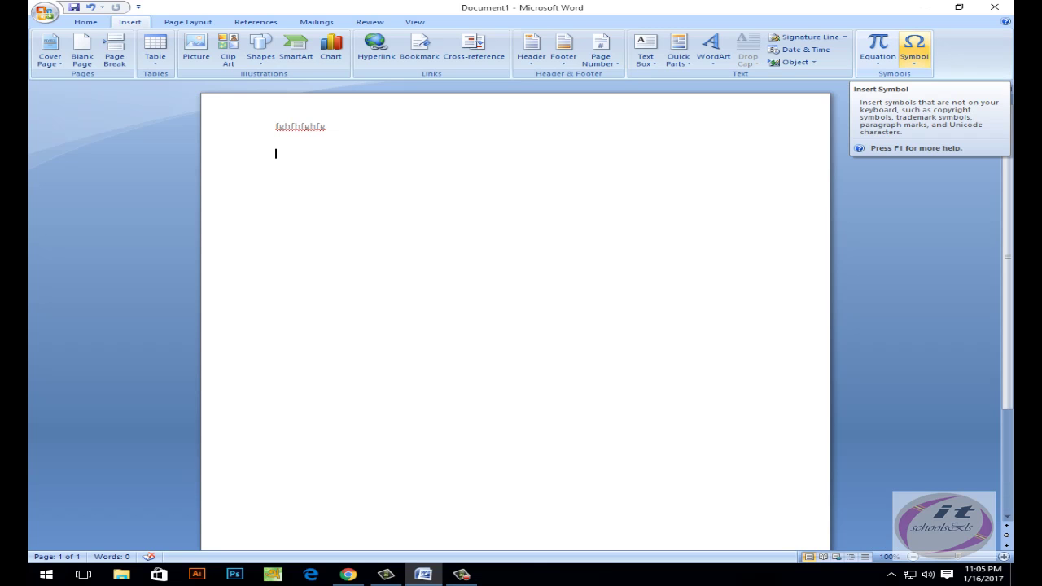
pyautogui.click(913, 51)
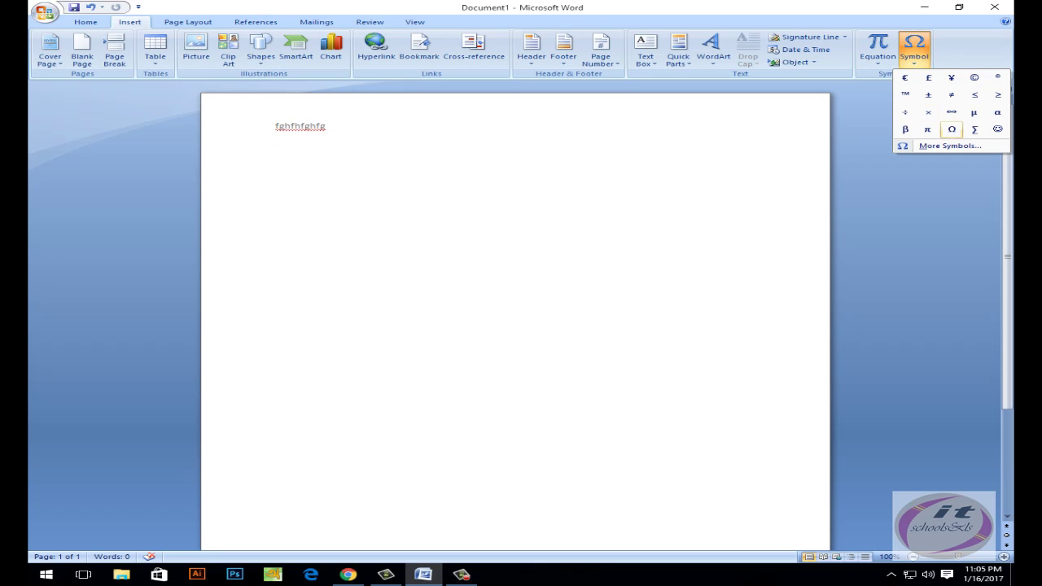
pyautogui.press('Escape')
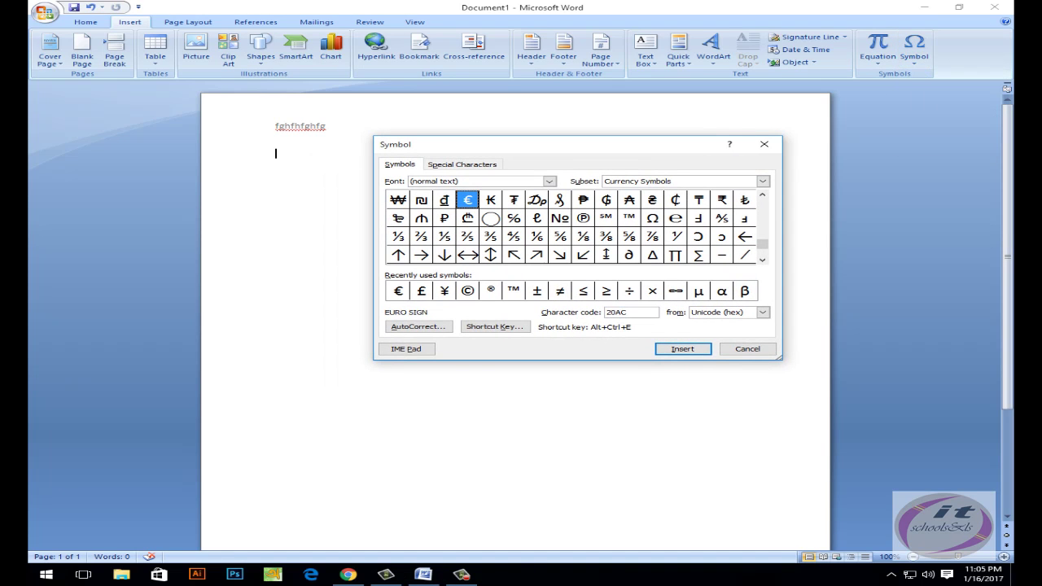
pyautogui.scroll(10, 570, 228)
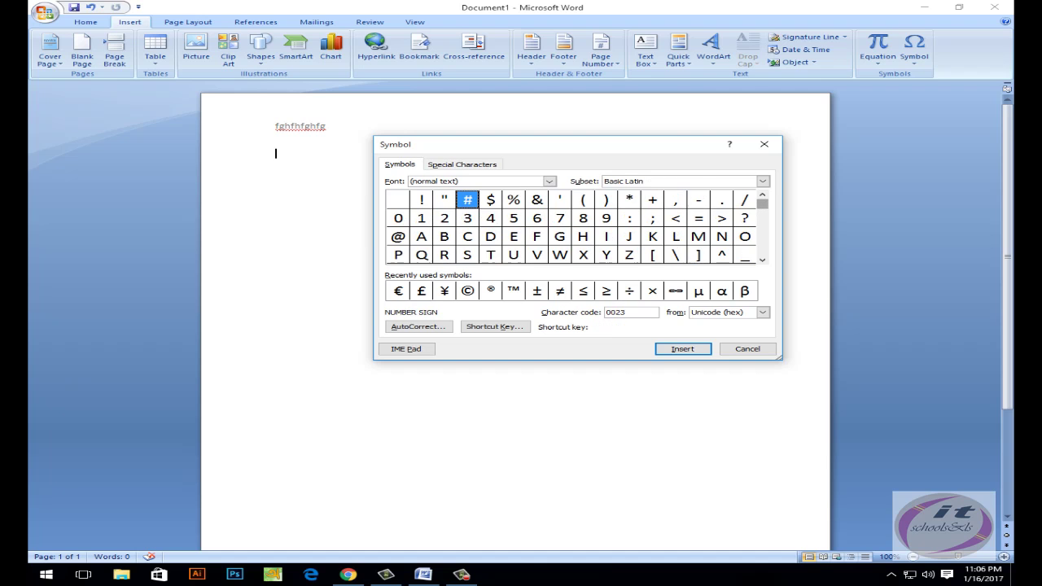
pyautogui.scroll(-5, 570, 228)
pyautogui.scroll(-5, 570, 228)
pyautogui.scroll(-5, 570, 228)
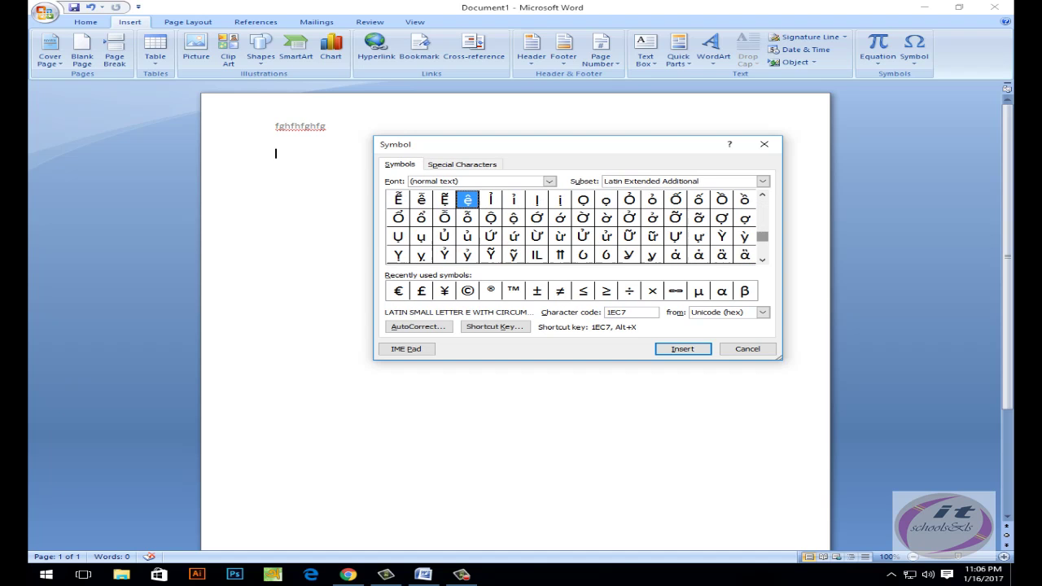
pyautogui.scroll(-5, 570, 228)
pyautogui.scroll(-5, 570, 228)
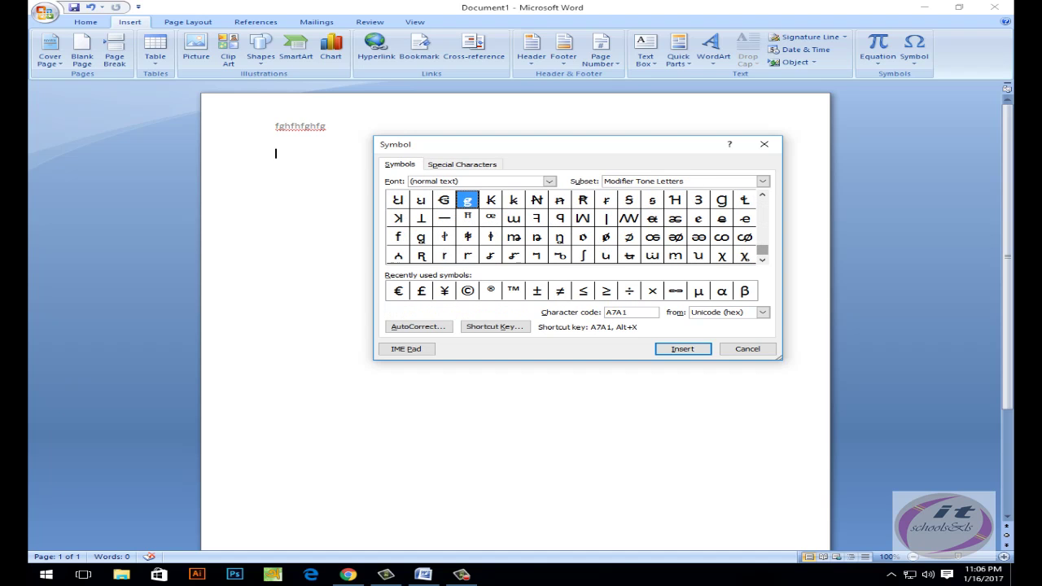
pyautogui.scroll(5, 570, 228)
pyautogui.scroll(3, 570, 228)
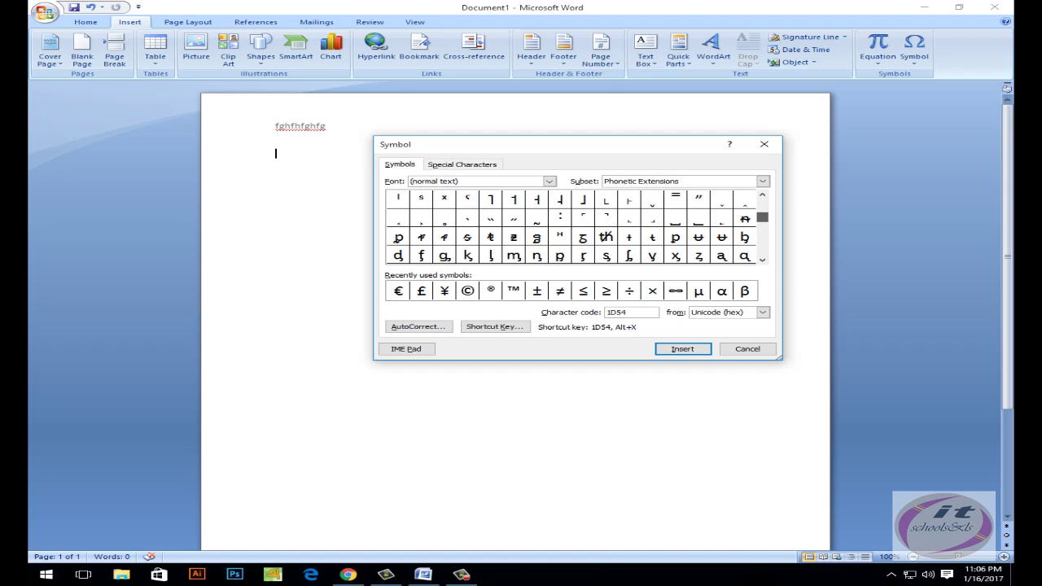
pyautogui.scroll(-5, 570, 228)
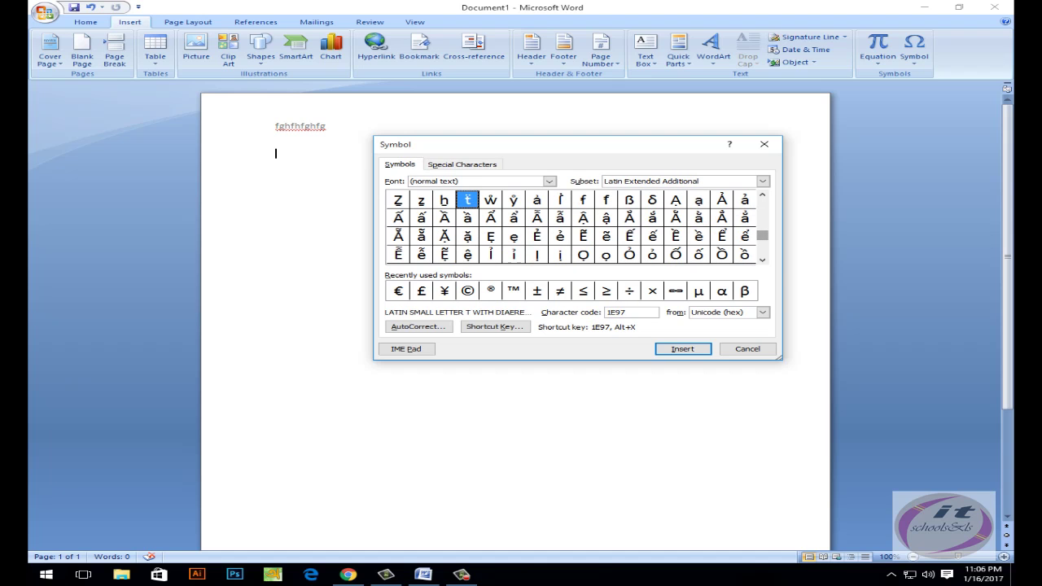
pyautogui.moveTo(763, 235); pyautogui.dragTo(763, 252)
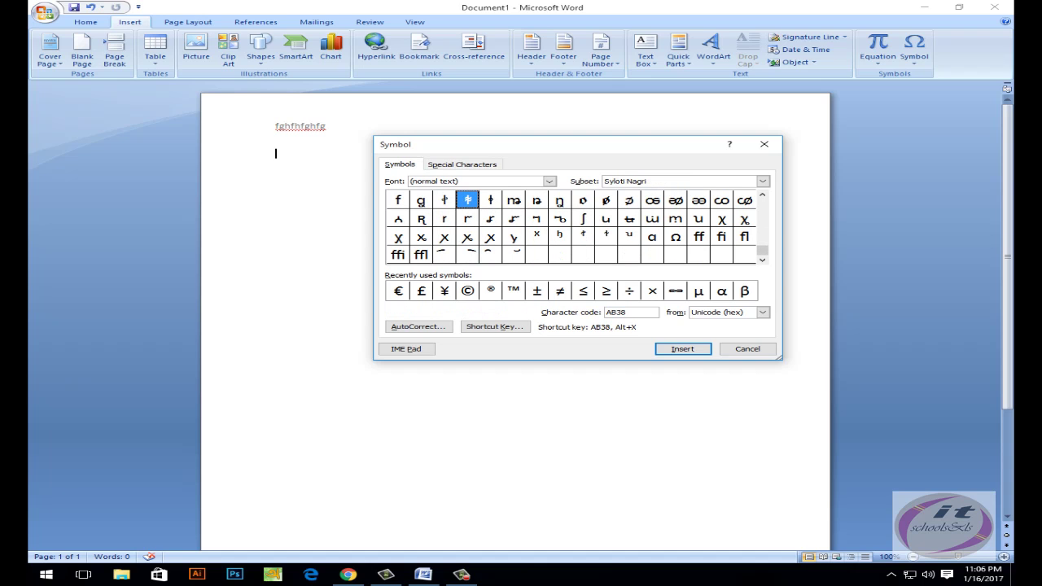
# - Insert the Syloti Nagri f (AB35) and the ffi ligature (FB03) below fghfhfghfg
pyautogui.click(397, 199)
pyautogui.click(683, 349)
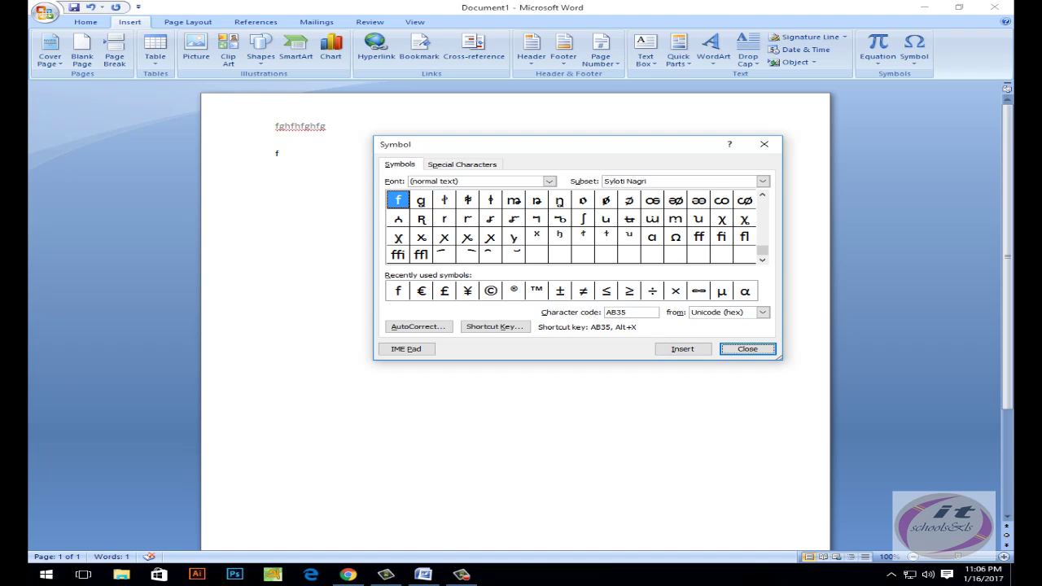
pyautogui.click(398, 254)
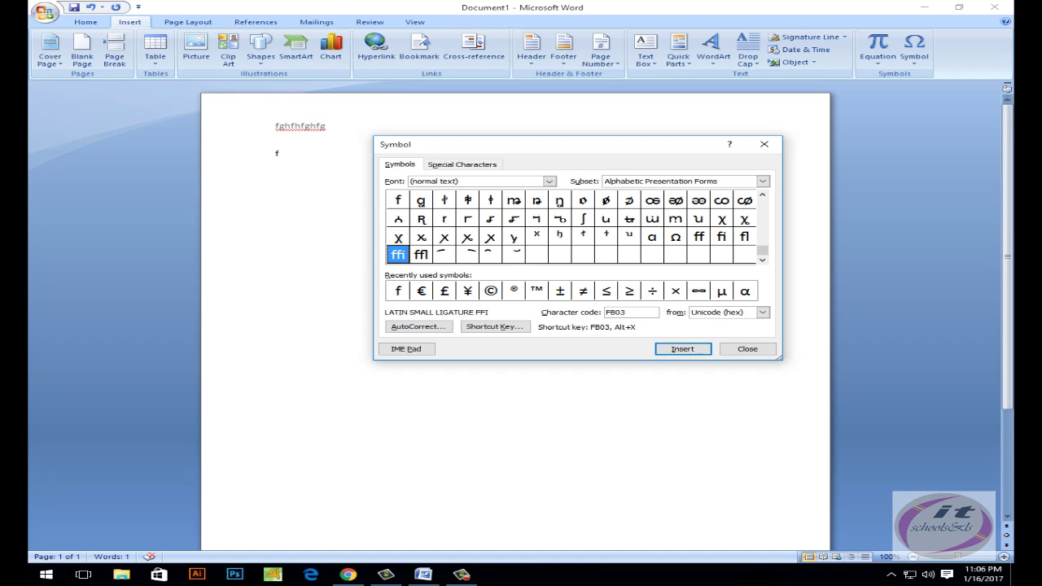
pyautogui.click(682, 349)
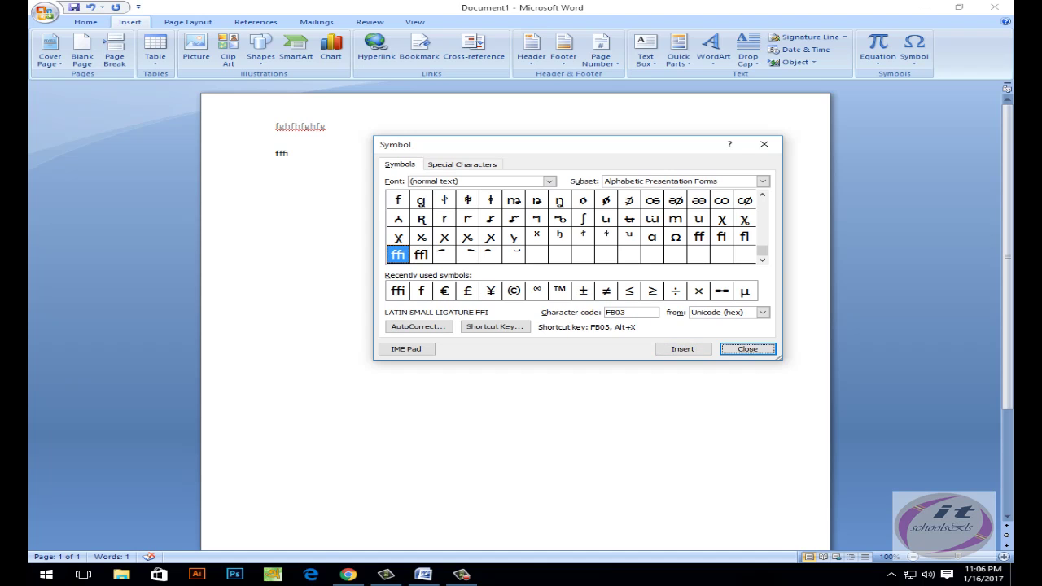
pyautogui.click(289, 153)
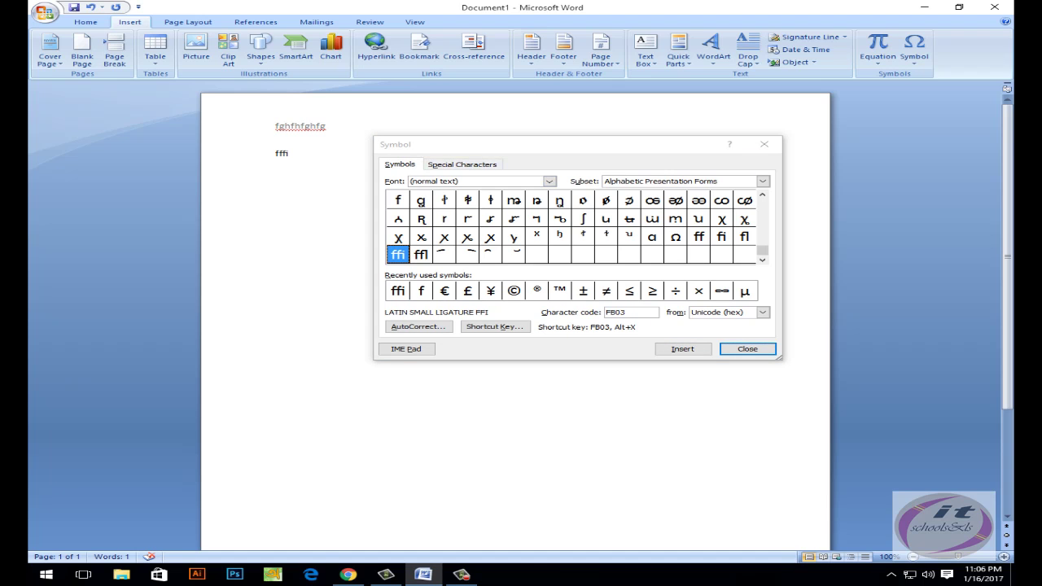
# - Browse Special Characters, then return to the Symbols grid and open the Font list showing Algerian
pyautogui.click(462, 164)
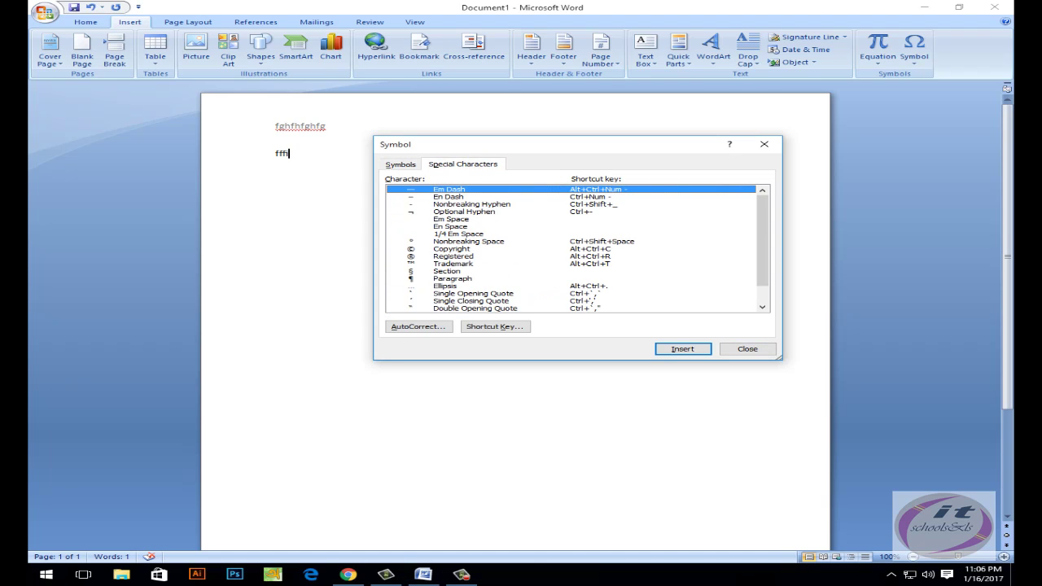
pyautogui.scroll(-1, 570, 249)
pyautogui.scroll(1, 570, 248)
pyautogui.scroll(-1, 570, 249)
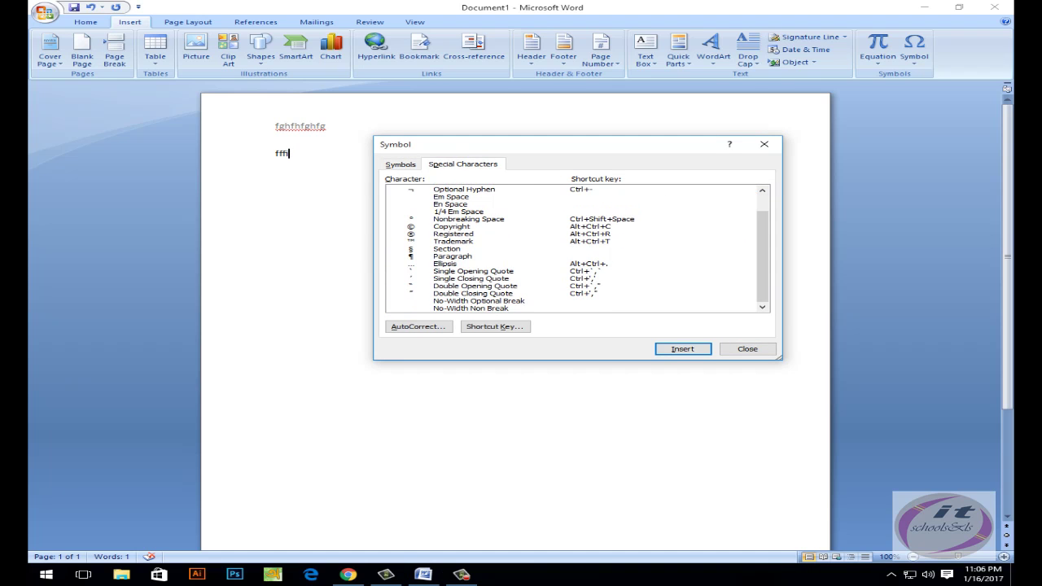
pyautogui.scroll(1, 570, 248)
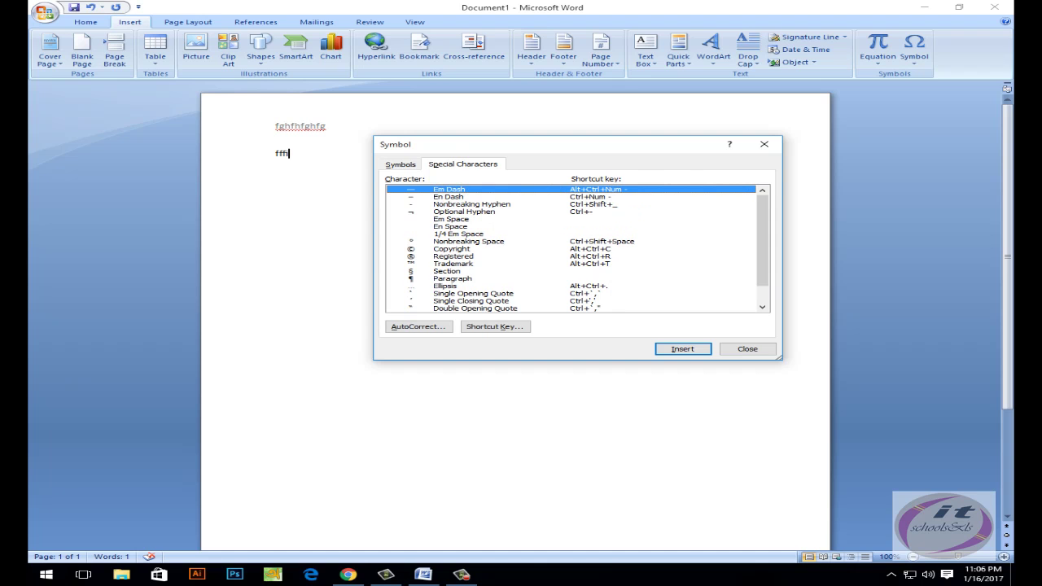
pyautogui.click(399, 163)
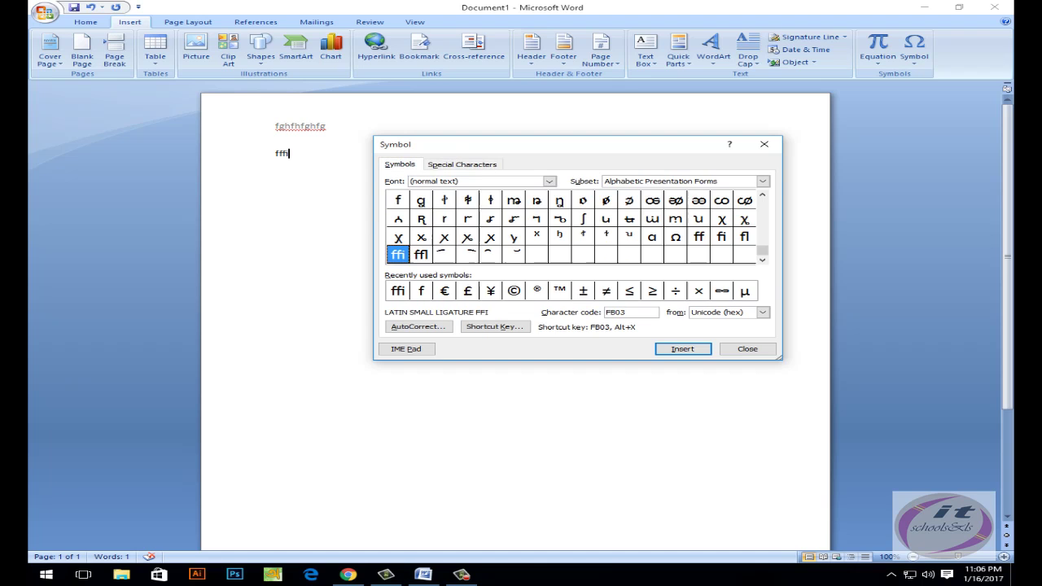
pyautogui.click(550, 180)
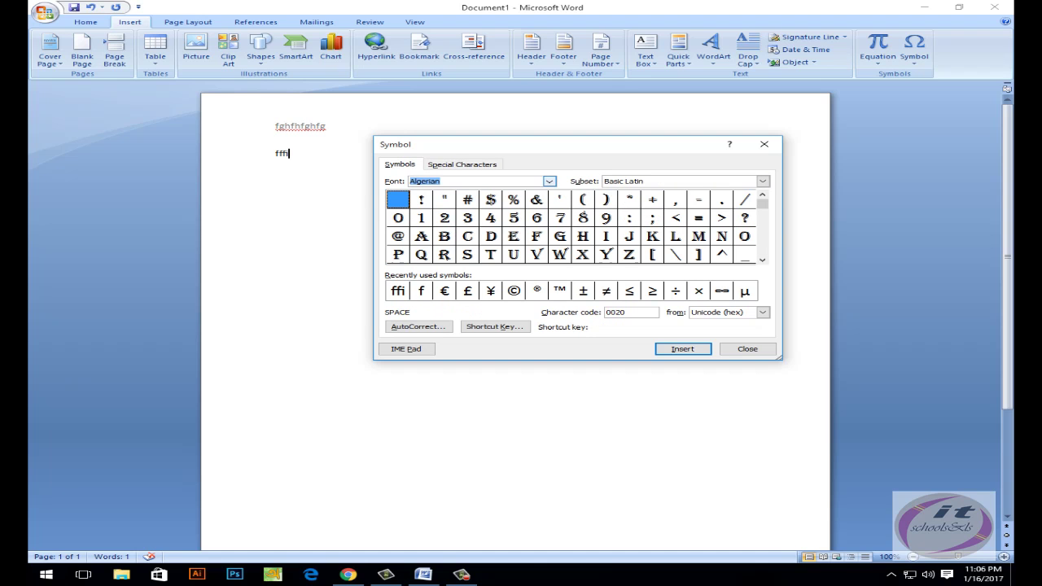
# - Switch the symbol font to Arial Black and insert the Greek capital Έ after fffi
pyautogui.click(549, 181)
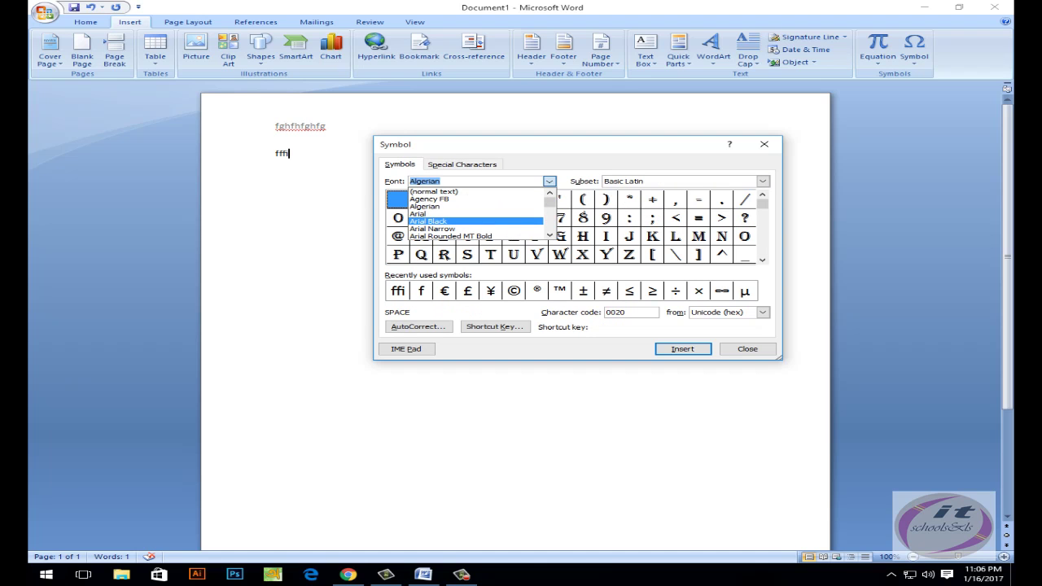
pyautogui.click(432, 222)
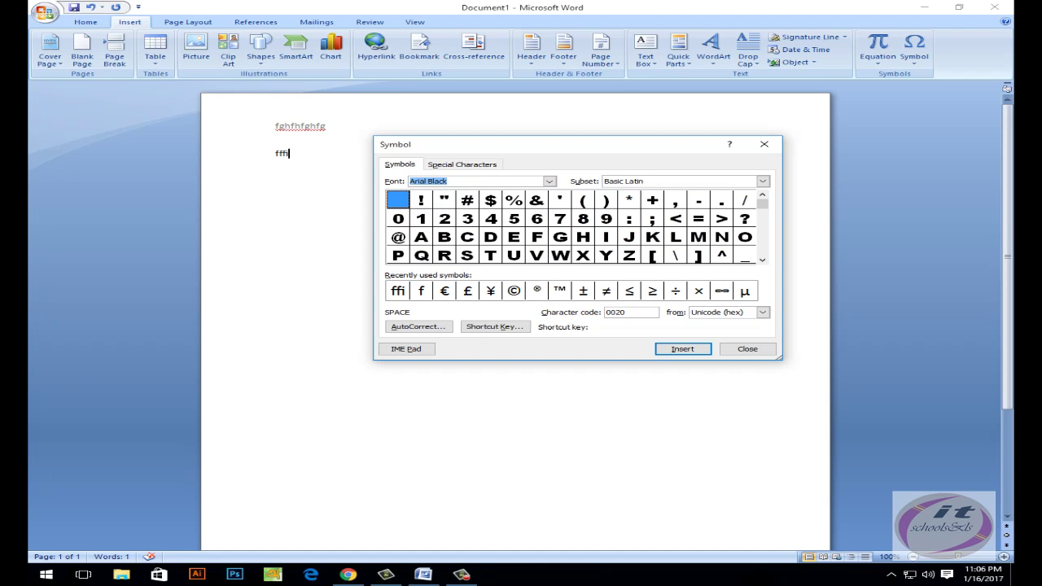
pyautogui.moveTo(762, 203); pyautogui.dragTo(762, 229)
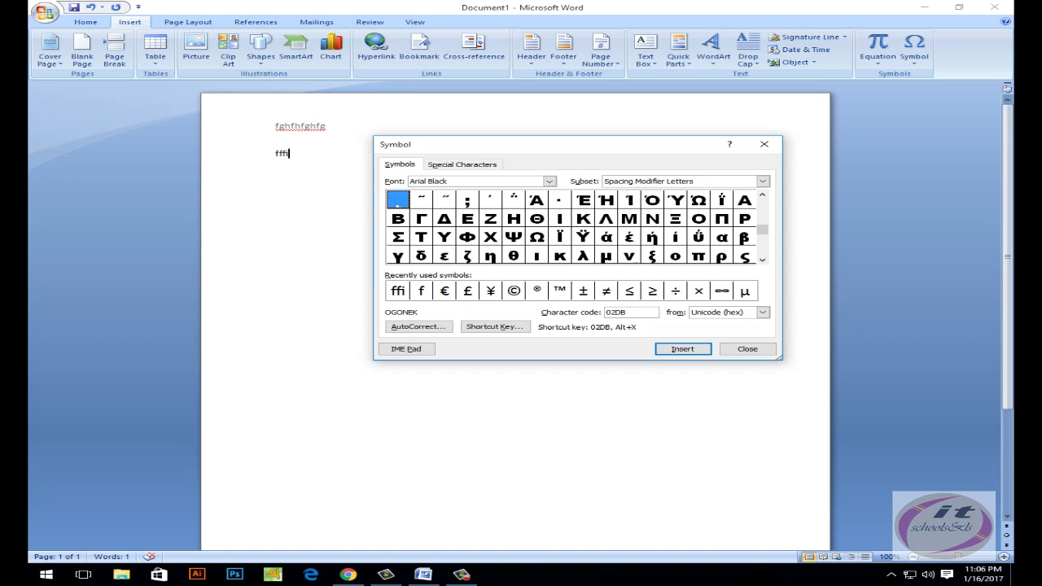
pyautogui.click(583, 199)
pyautogui.click(682, 349)
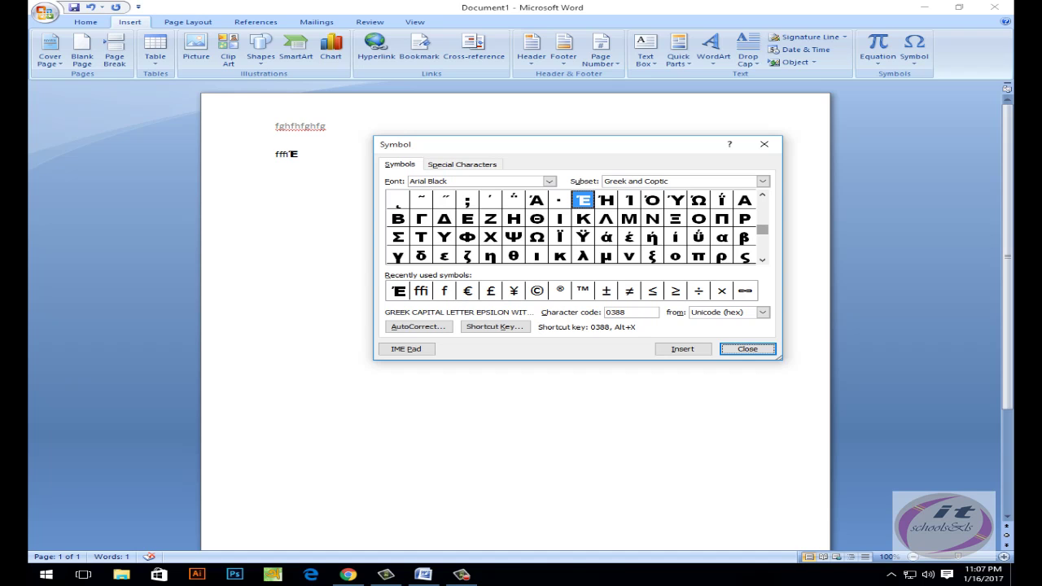
# - Insert the plus-minus sign and beamed eighth notes ♫, then close the Symbol dialog
pyautogui.press('Tab')
pyautogui.click(606, 290)
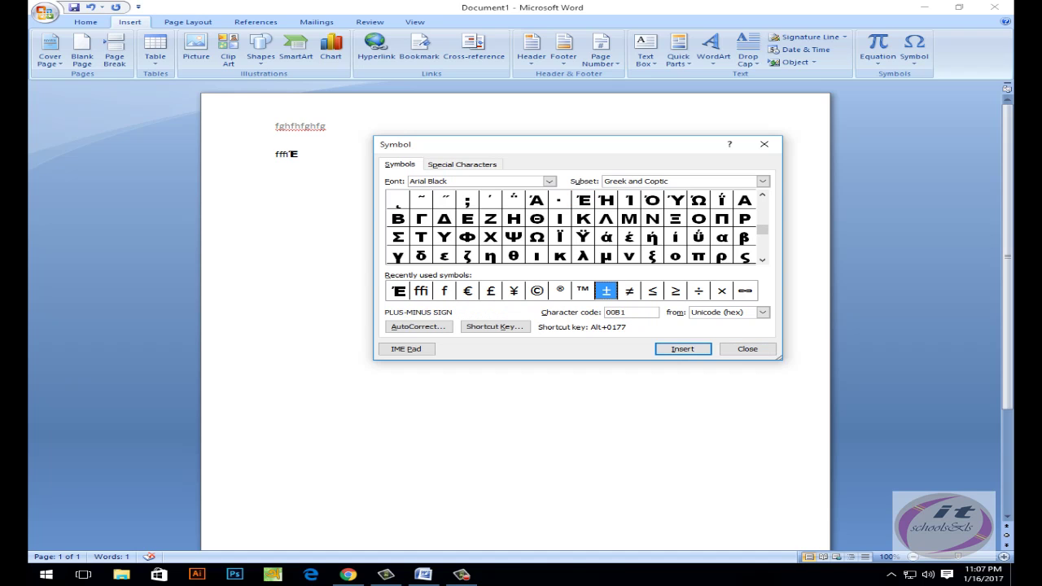
pyautogui.click(683, 348)
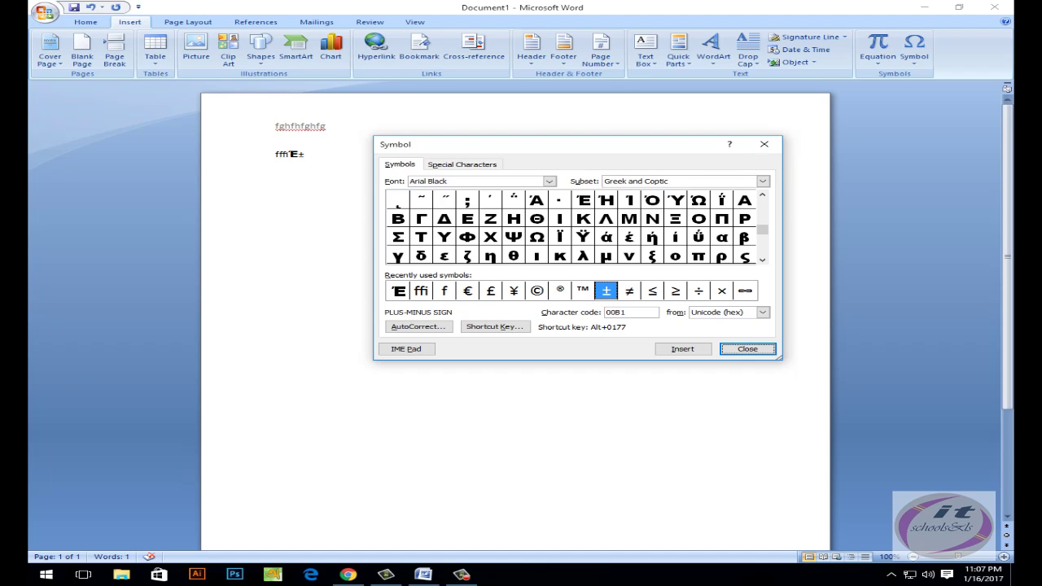
pyautogui.moveTo(651, 144); pyautogui.dragTo(638, 145)
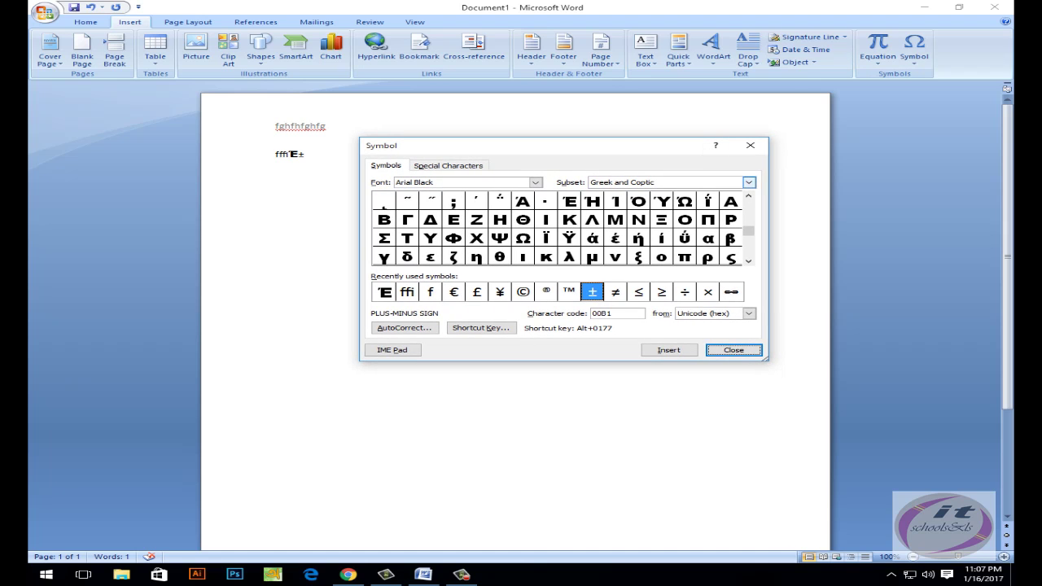
pyautogui.moveTo(749, 232)
pyautogui.mouseDown()
pyautogui.moveTo(748, 204)
pyautogui.moveTo(748, 253)
pyautogui.mouseUp()
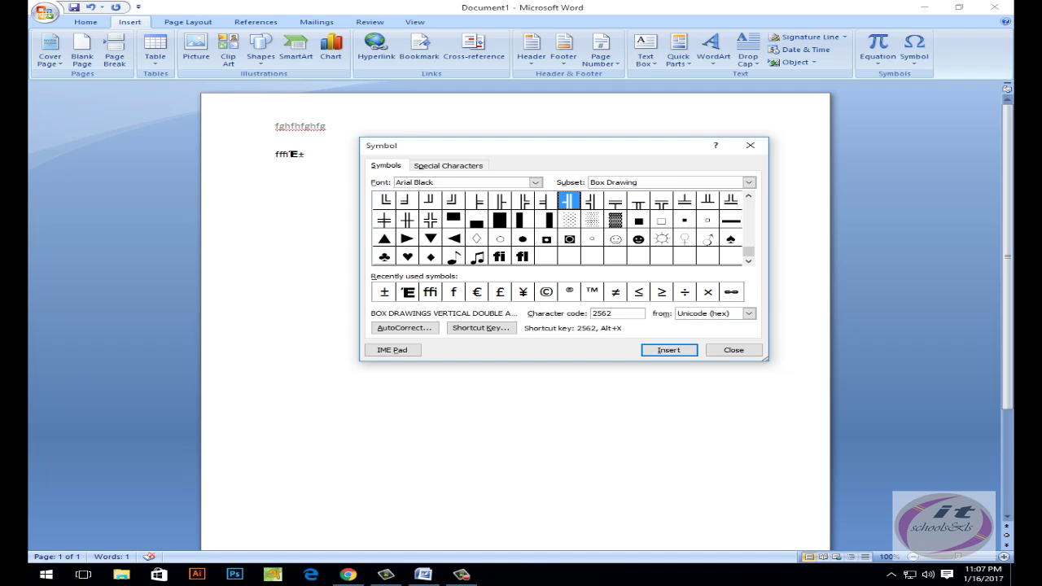
pyautogui.click(476, 257)
pyautogui.click(669, 349)
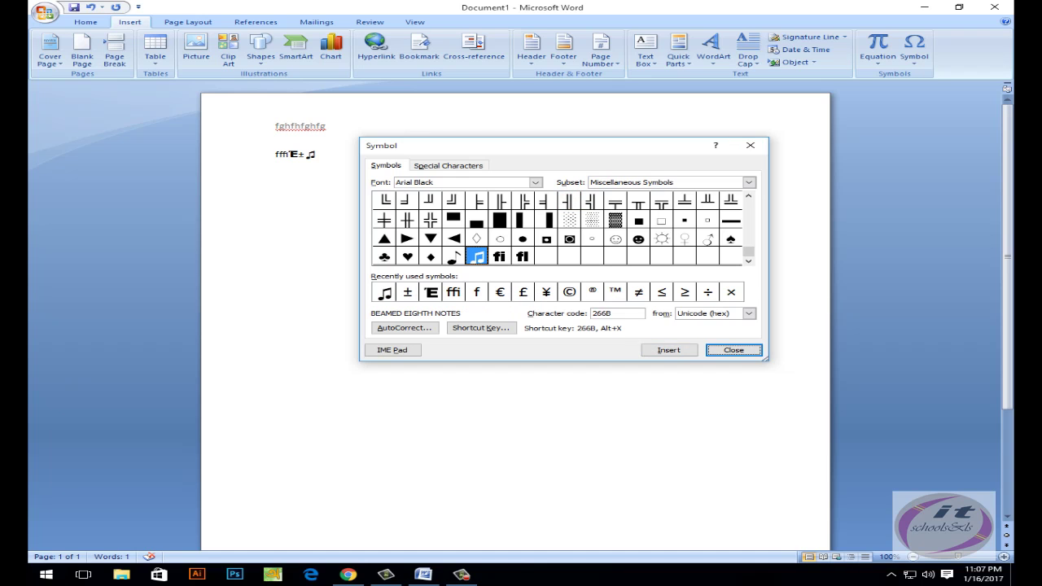
pyautogui.click(750, 145)
pyautogui.click(244, 154)
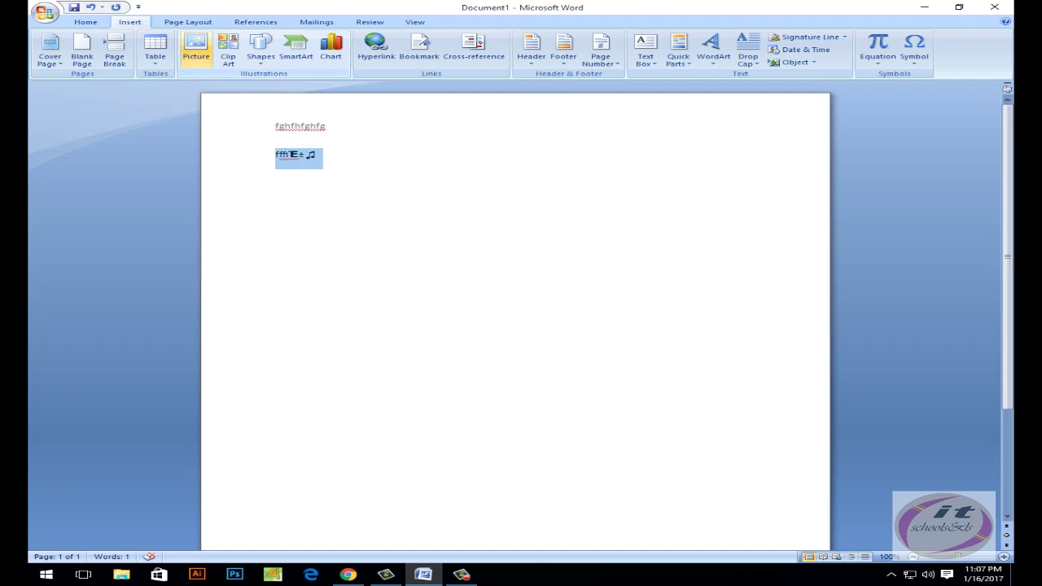
# - Set the symbol line's font size to 48
pyautogui.click(86, 22)
pyautogui.click(284, 41)
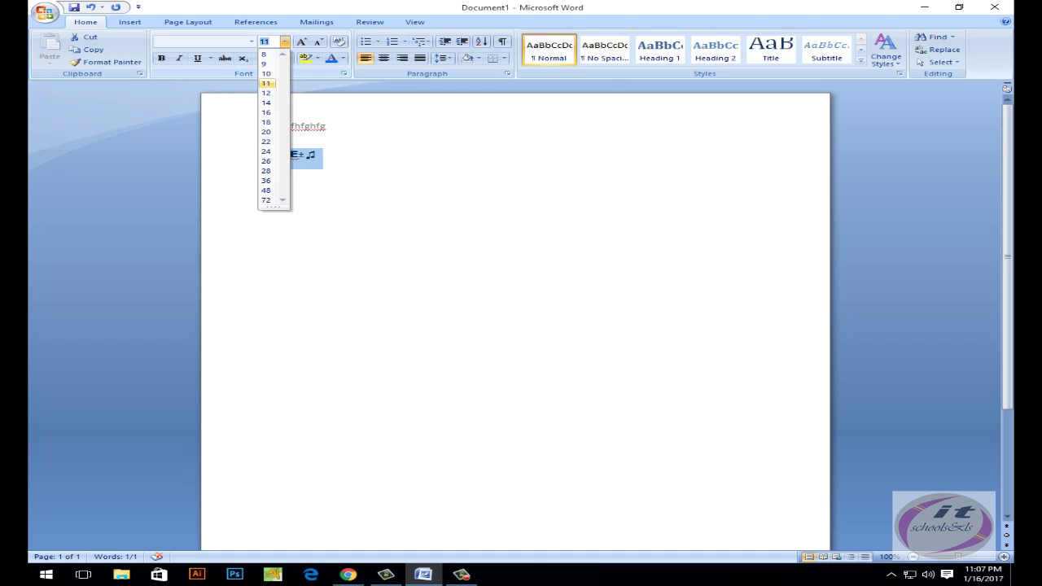
pyautogui.click(266, 190)
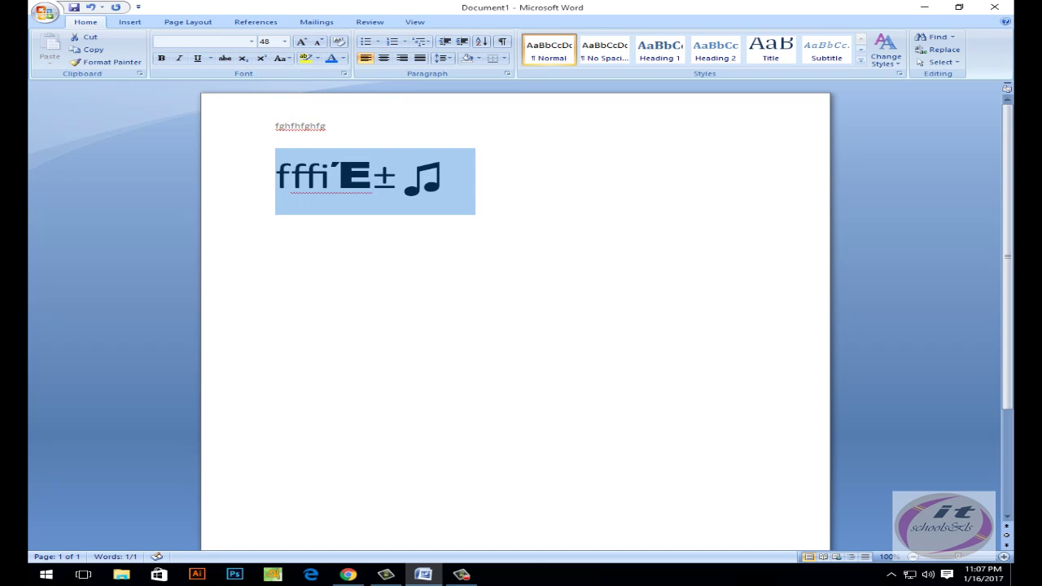
pyautogui.click(398, 175)
# - Select and delete the 'fffi' characters, leaving only Έ, ± and the music notes
pyautogui.hotkey('shift', 'Right')
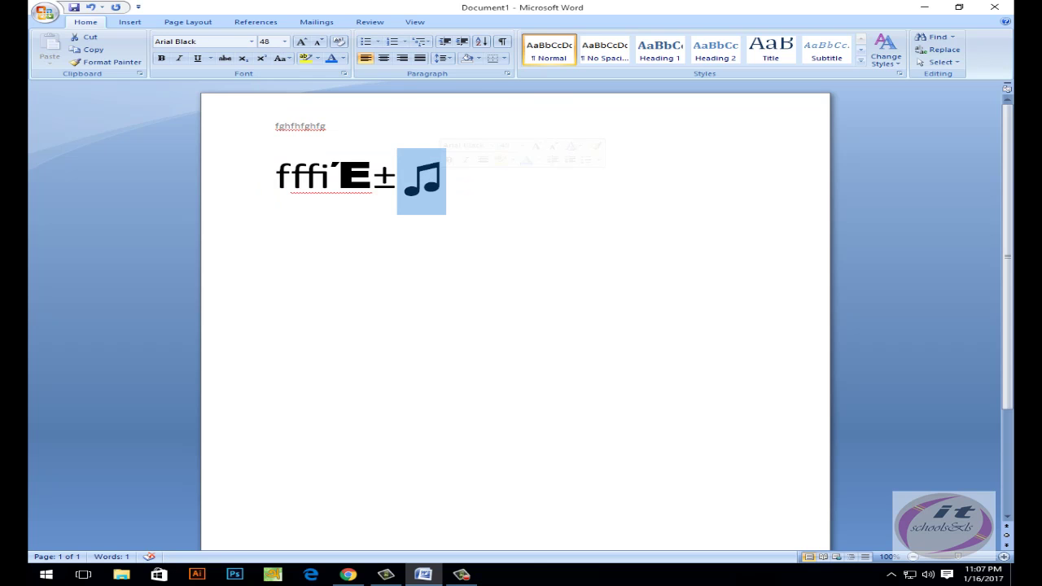
pyautogui.click(331, 175)
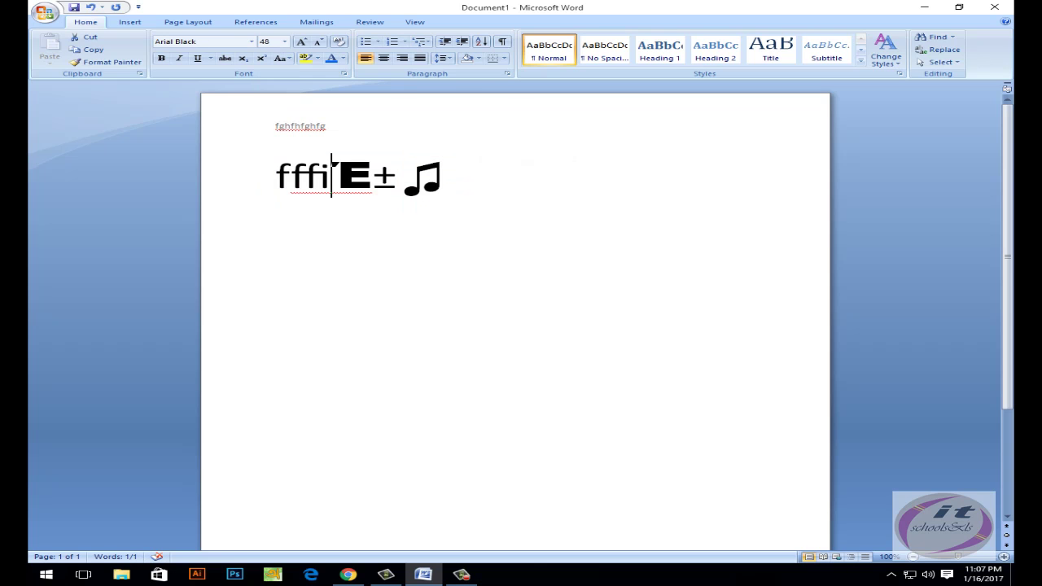
pyautogui.hotkey('shift', 'Right')
pyautogui.click(398, 175)
pyautogui.hotkey('shift', 'Left')
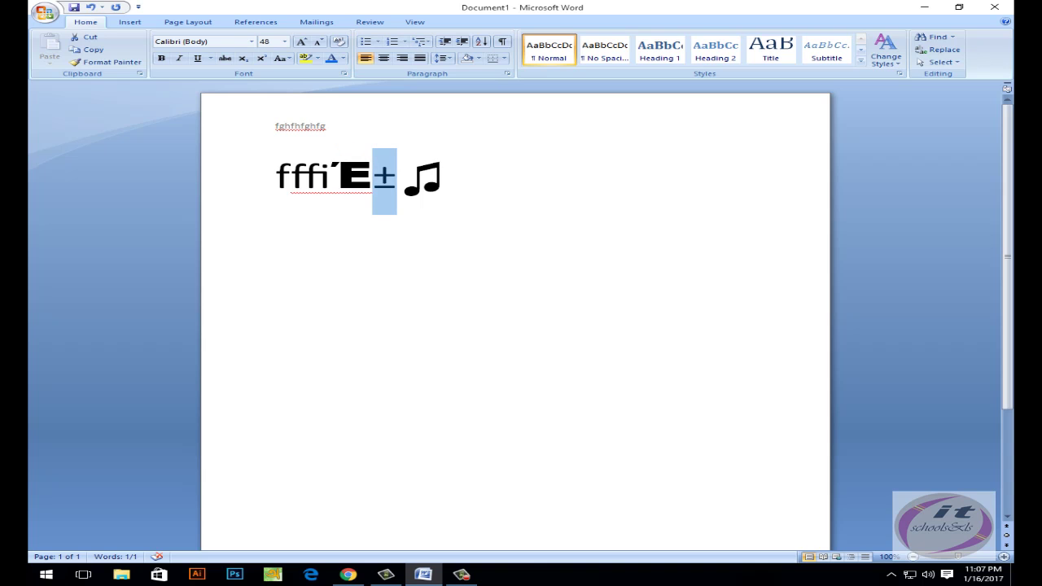
pyautogui.click(331, 175)
pyautogui.hotkey('shift', 'Left')
pyautogui.doubleClick(309, 175)
pyautogui.click(330, 175)
pyautogui.hotkey('shift', 'Left')
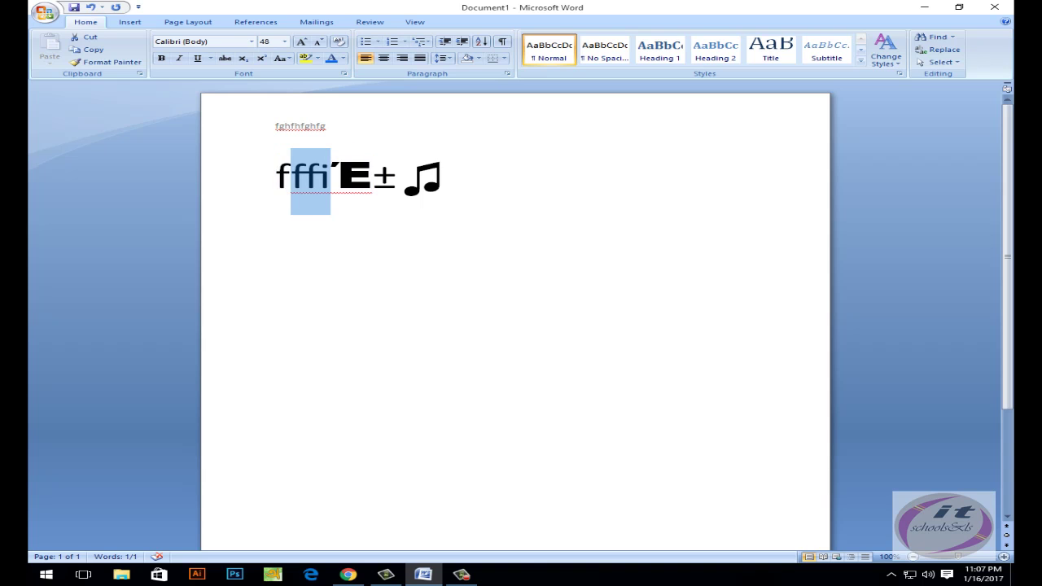
pyautogui.hotkey('shift', 'Left')
pyautogui.write('f')
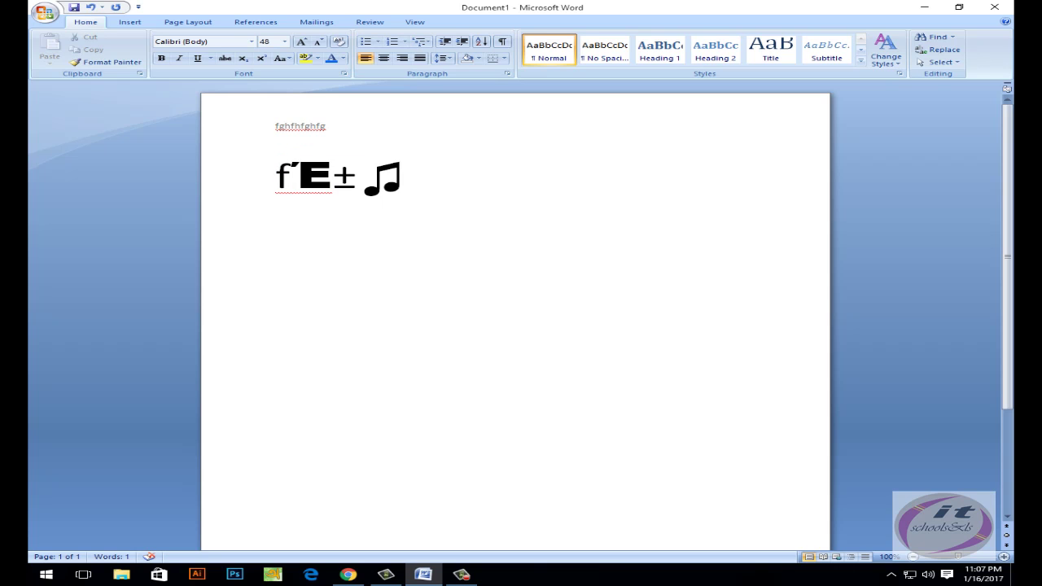
pyautogui.press('BackSpace')
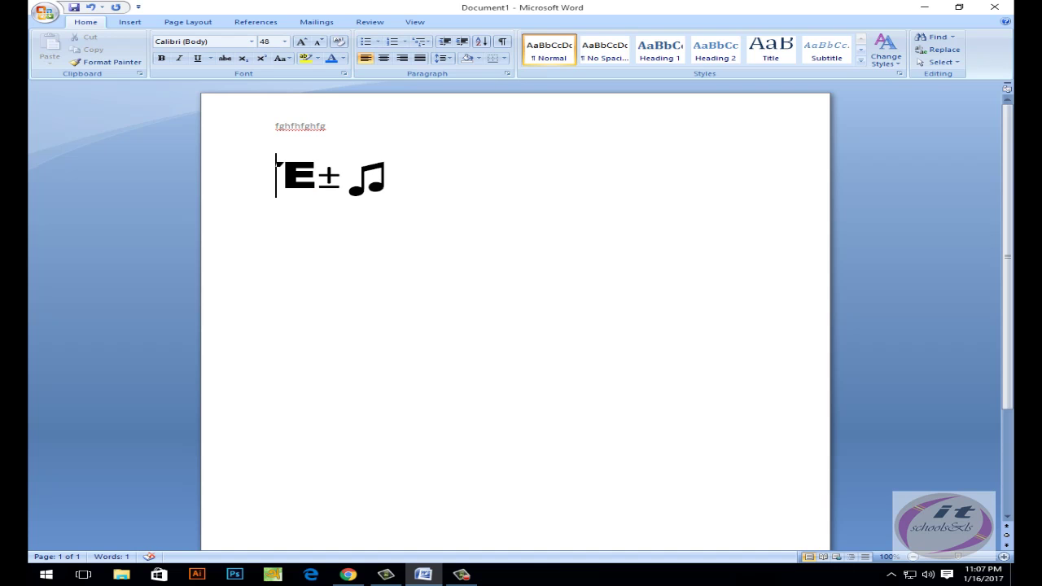
pyautogui.hotkey('shift', 'End')
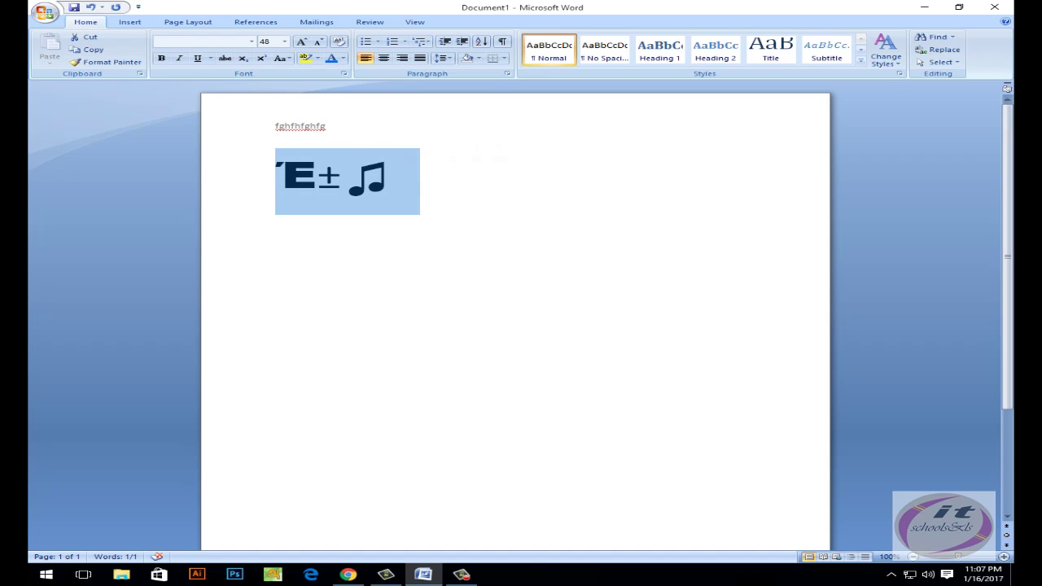
pyautogui.click(129, 22)
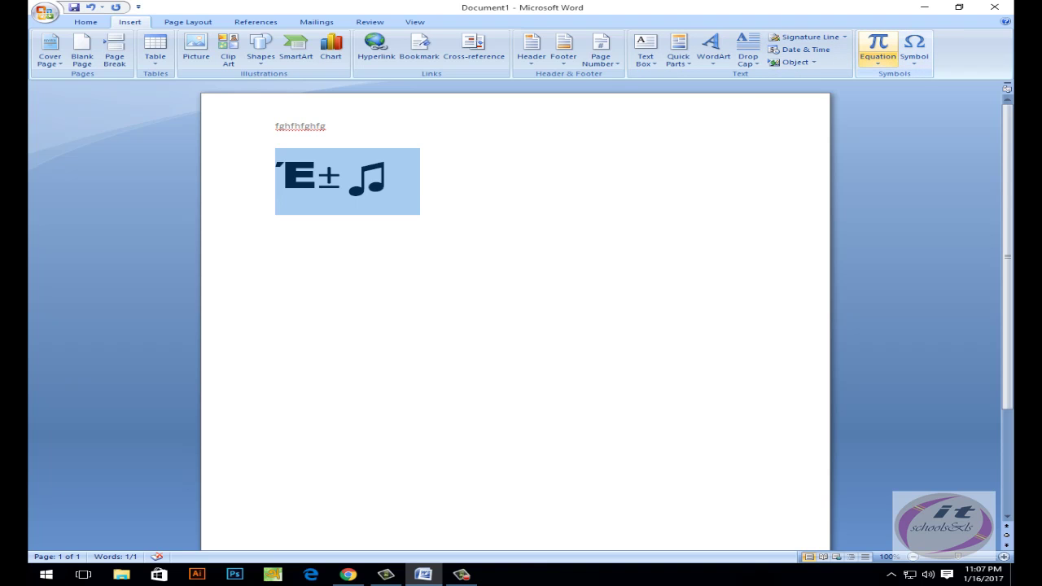
# - Open the Equation gallery and the quick Symbol list on the Insert tab
pyautogui.click(878, 57)
pyautogui.click(914, 50)
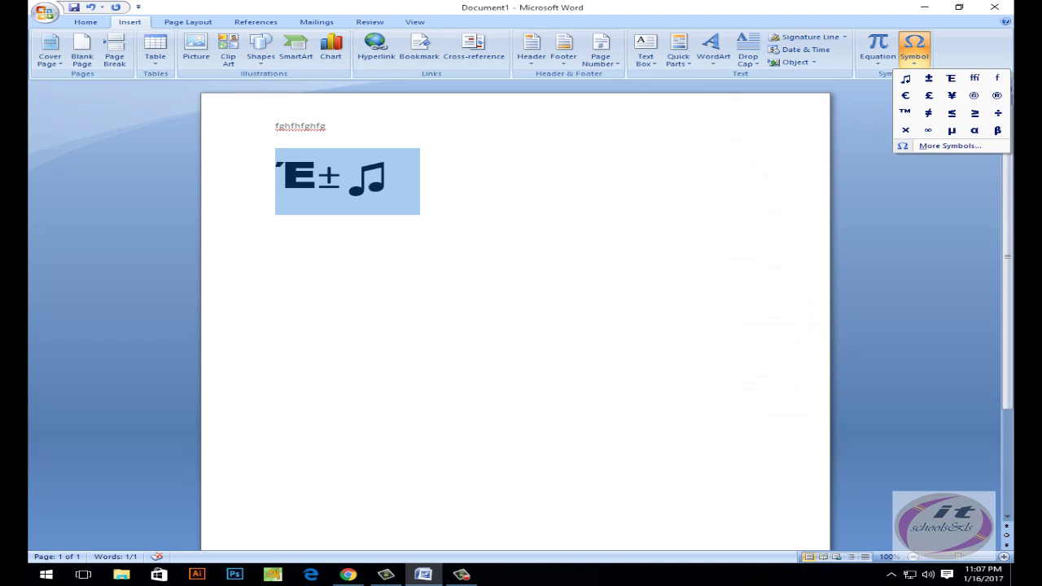
pyautogui.click(877, 57)
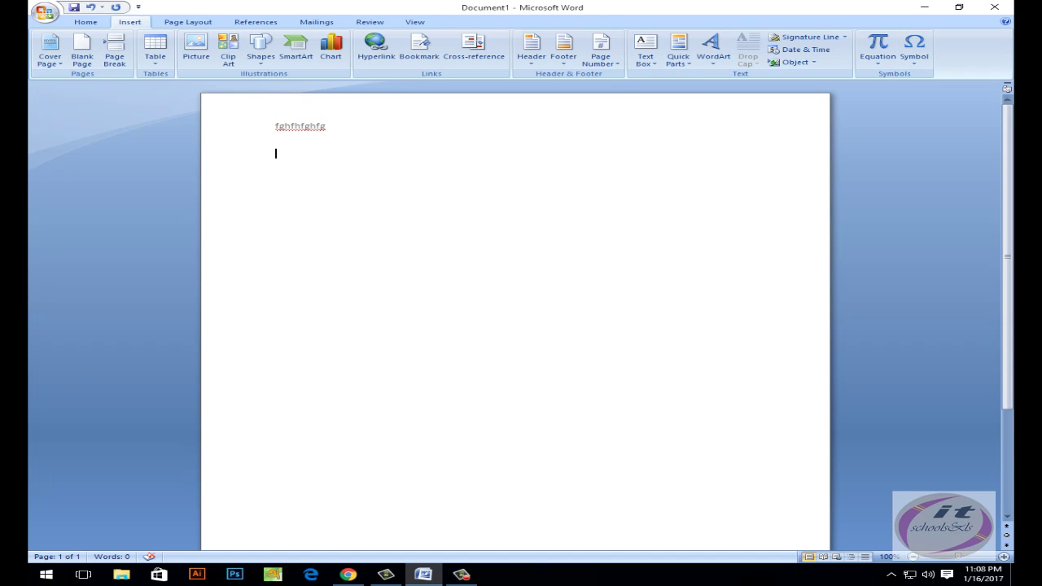
pyautogui.click(462, 575)
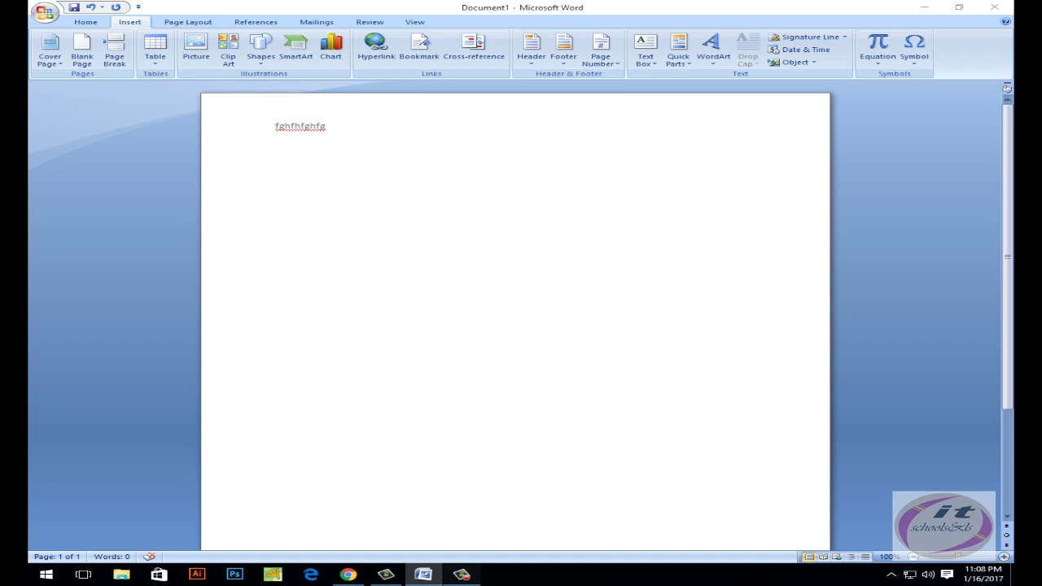